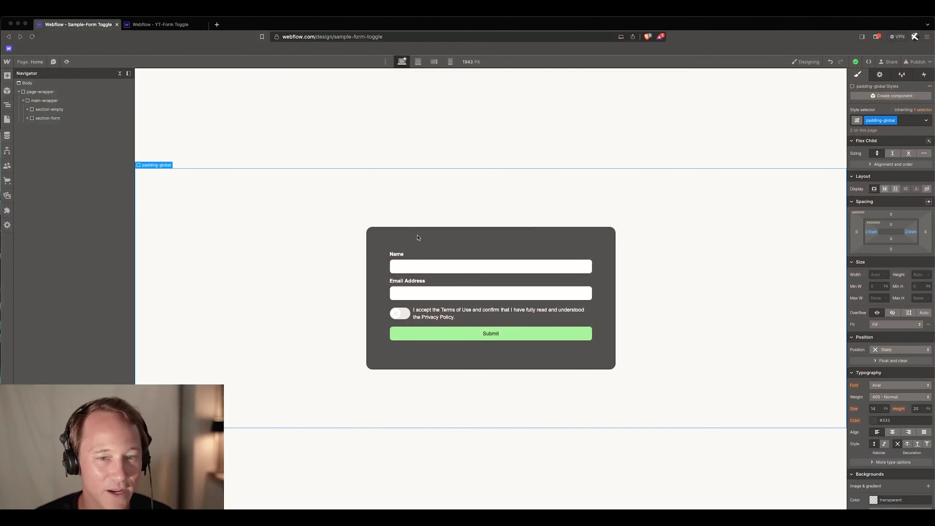
Preview the form and switch the consent toggle on, off, and on again
left_click(72, 68)
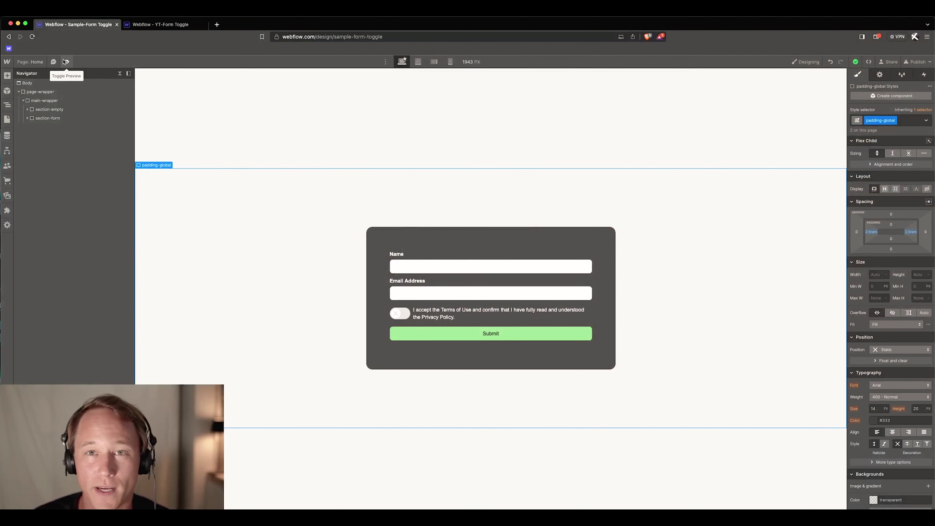
left_click(65, 61)
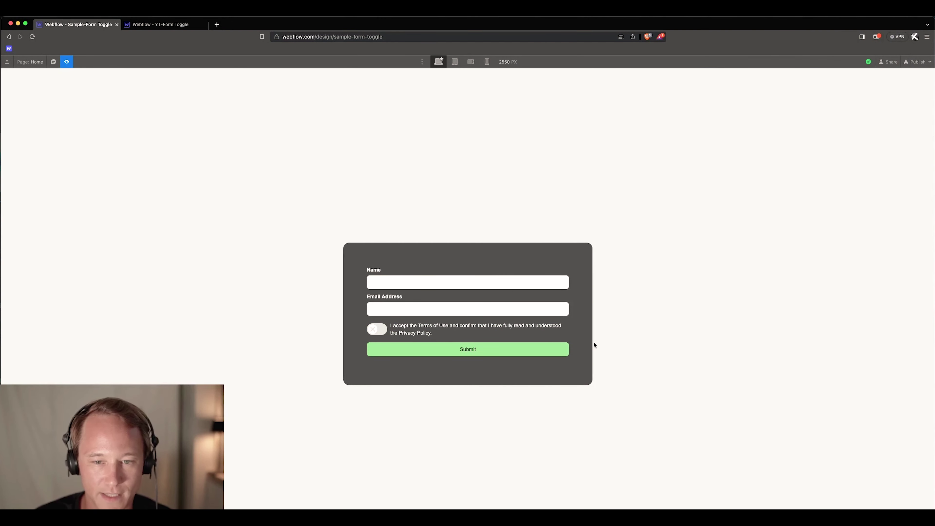
left_click(378, 331)
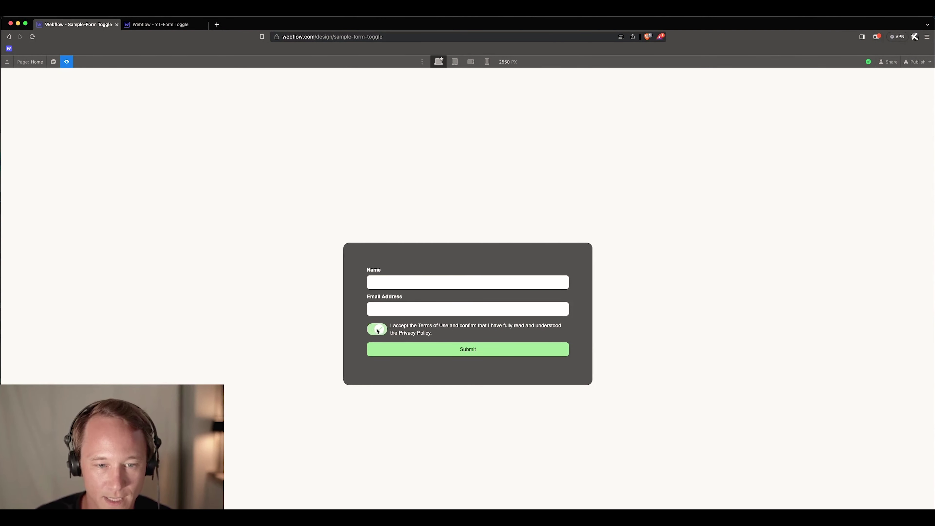
left_click(379, 334)
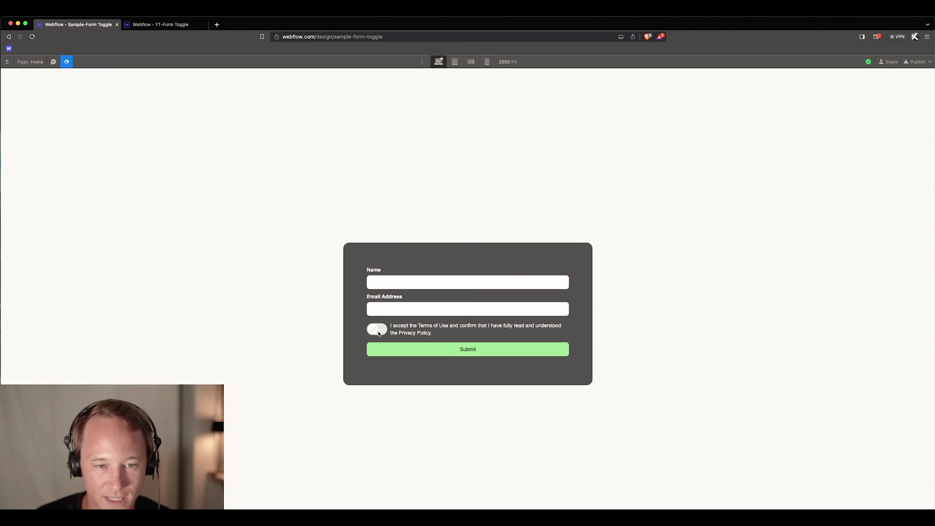
left_click(379, 333)
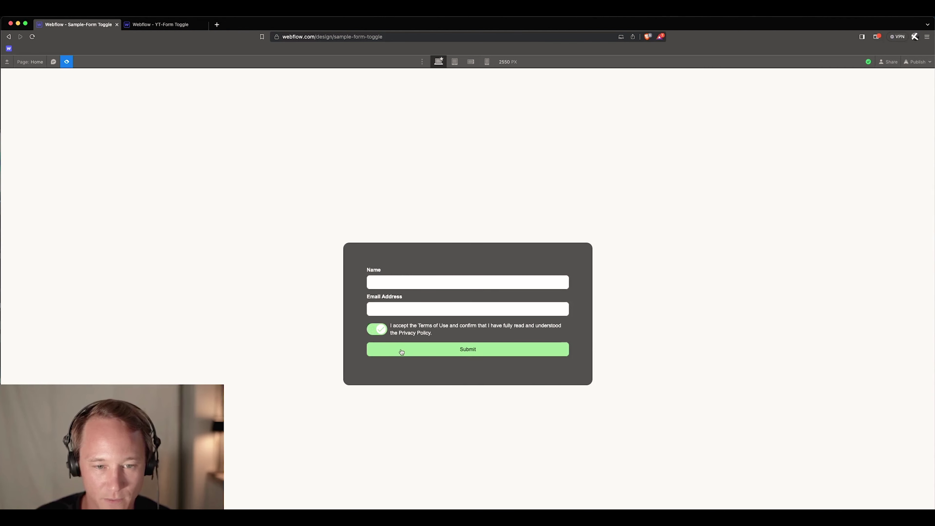
Exit preview and switch to the empty YT-Form Toggle project
left_click(67, 62)
left_click(171, 26)
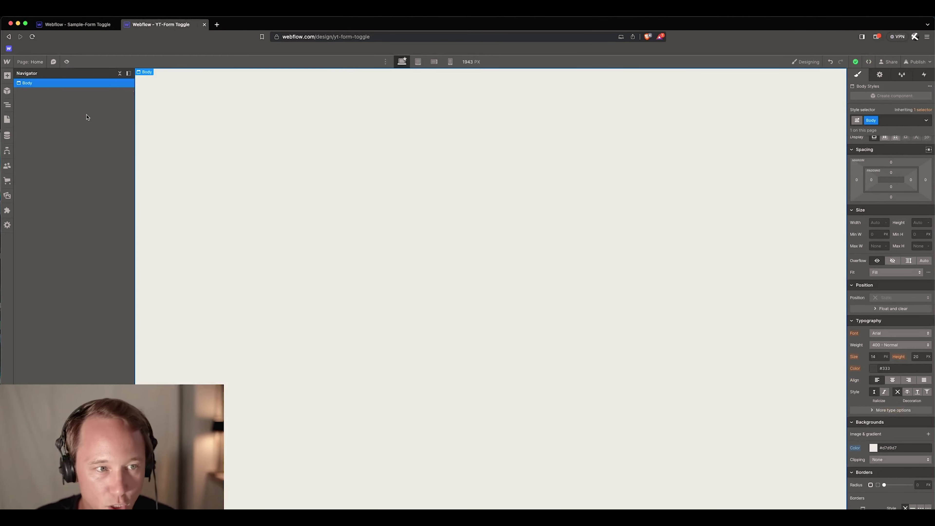
right_click(69, 117)
left_click(48, 118)
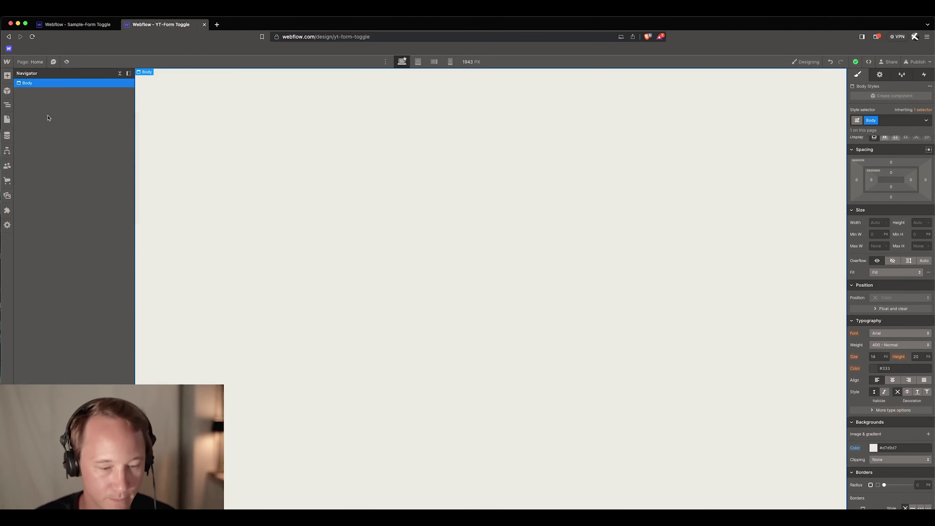
Add a Div Block with a second Div Block nested inside it
key("super+k")
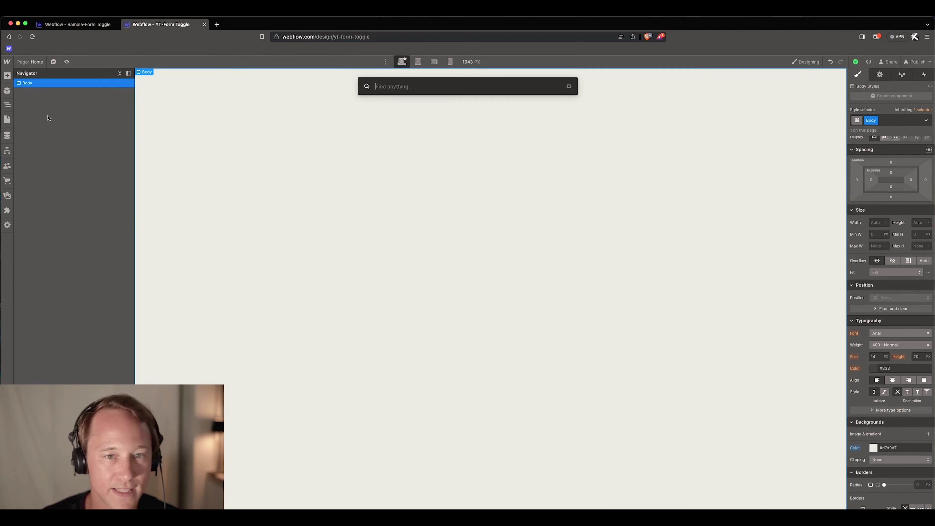
type("div")
key("Return")
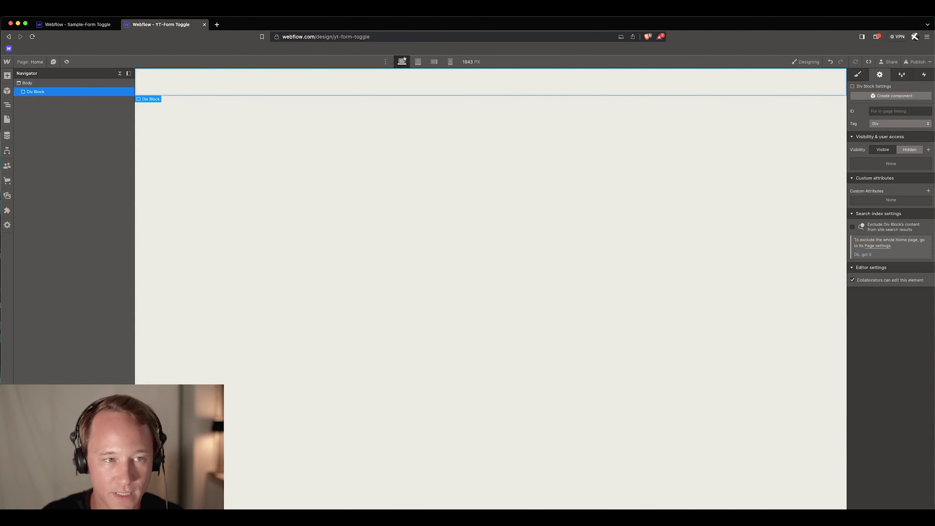
key("super+k")
type("div")
key("Return")
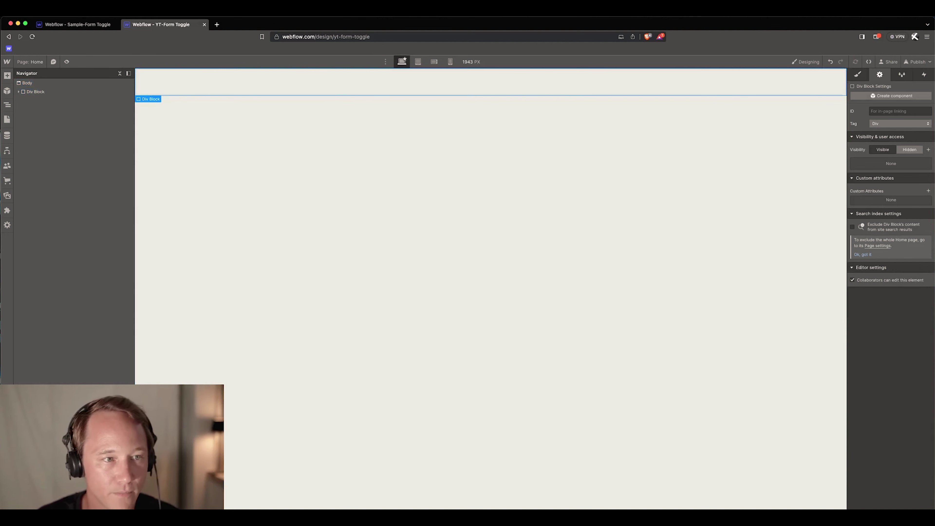
Give the outer div the class page-wrapper and the inner div main-wrapper
left_click(19, 92)
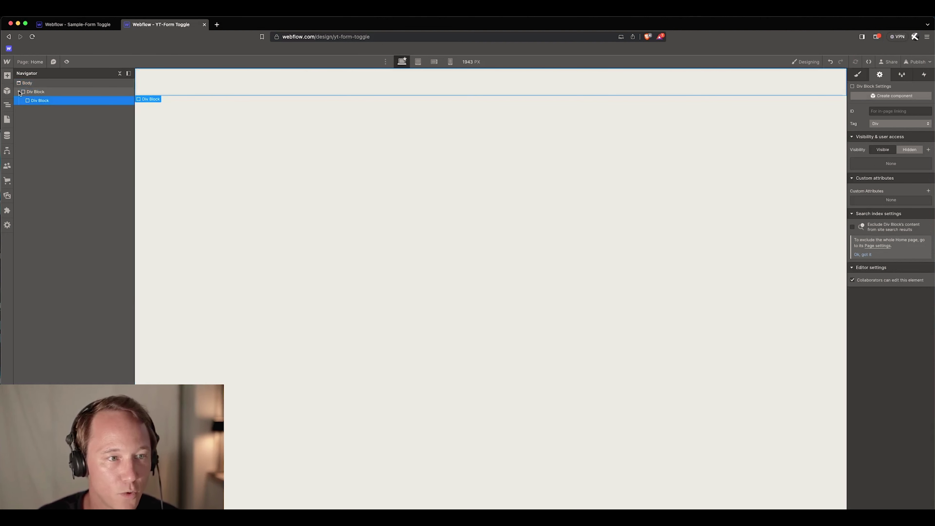
left_click(47, 93)
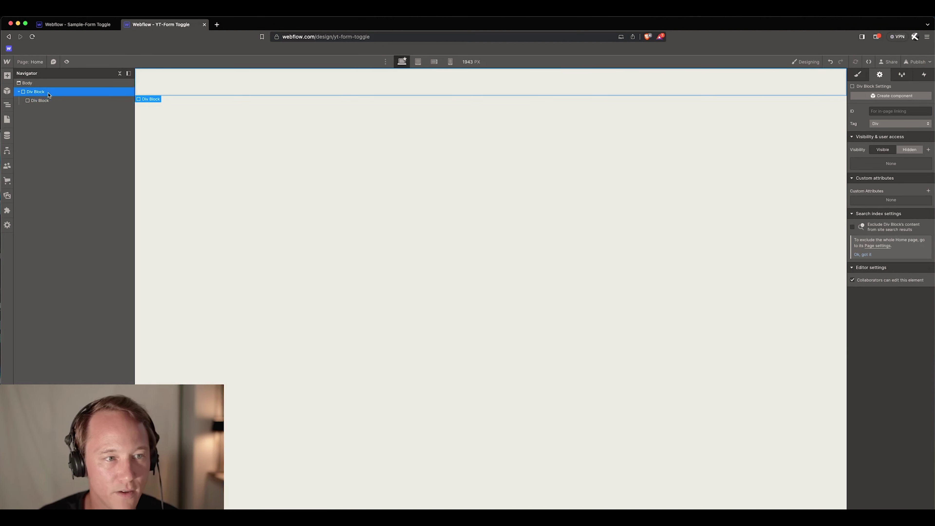
left_click(858, 75)
left_click(894, 120)
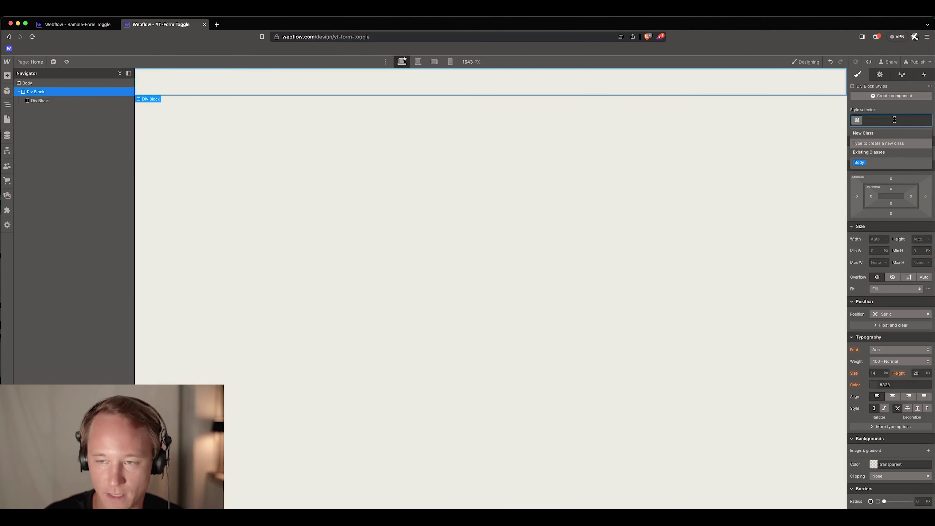
type("page-")
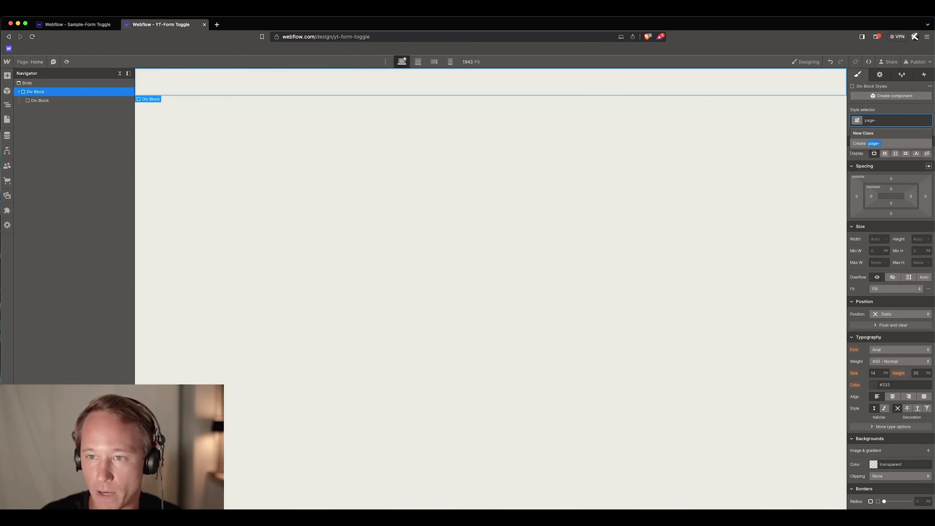
type("wrapper")
key("Return")
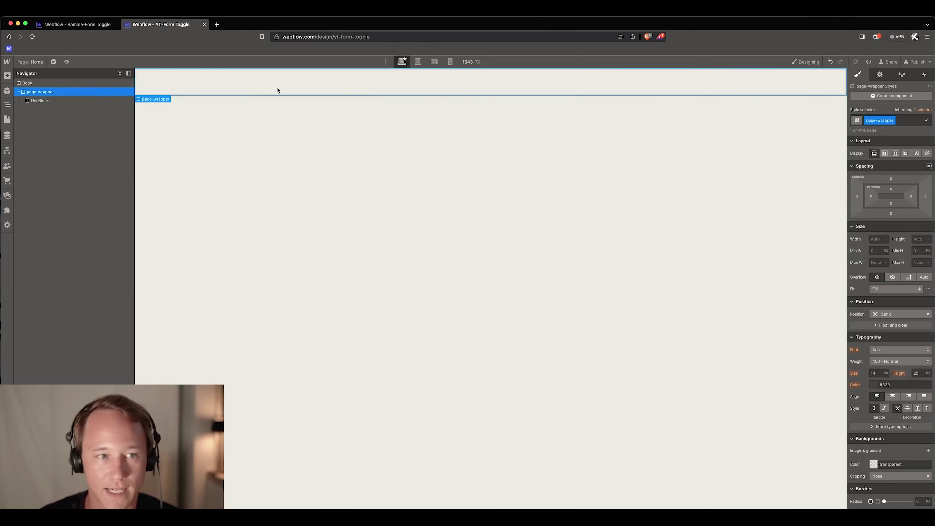
left_click(70, 101)
left_click(887, 123)
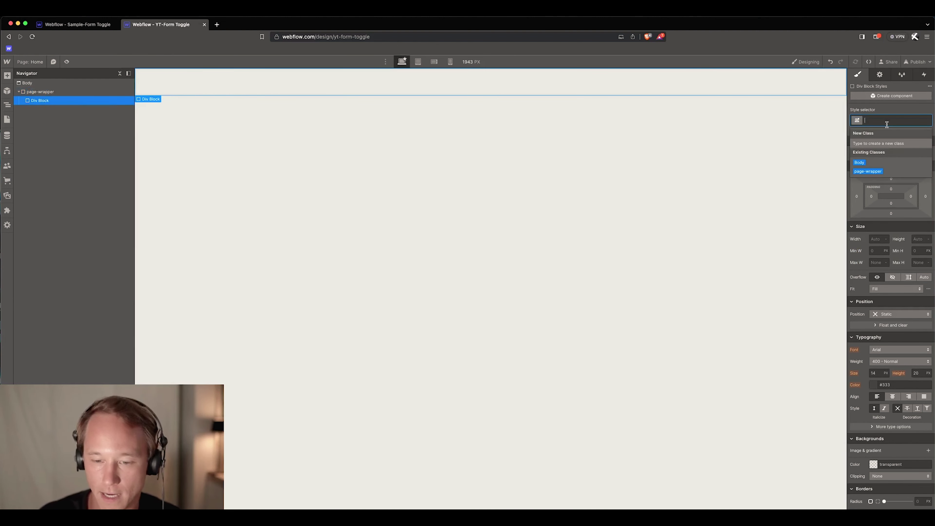
type("main-")
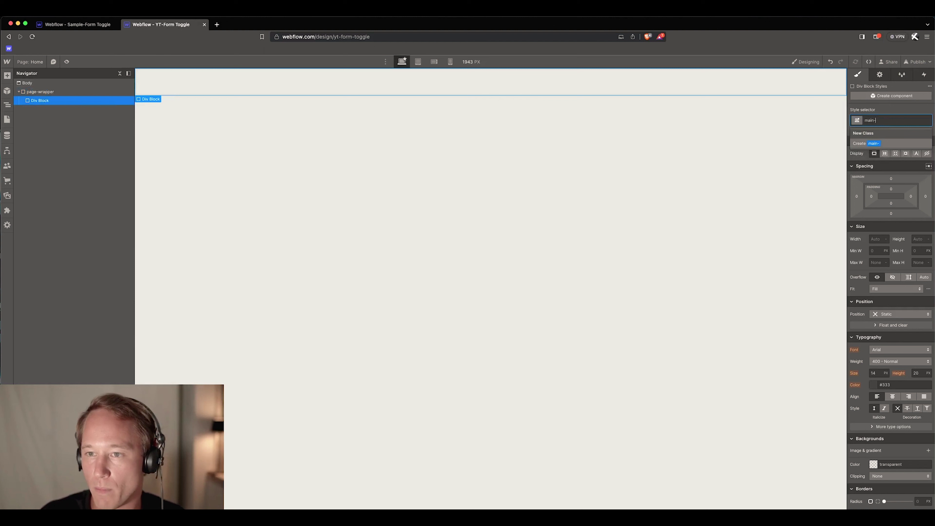
type("wrapper")
key("Return")
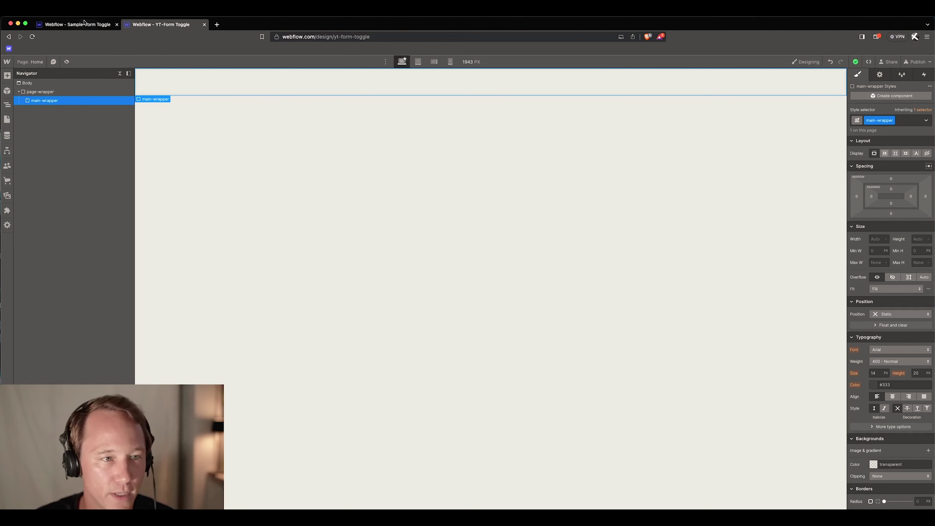
Copy section-empty from the Sample-Form Toggle project and paste it into main-wrapper
left_click(77, 24)
left_click(59, 110)
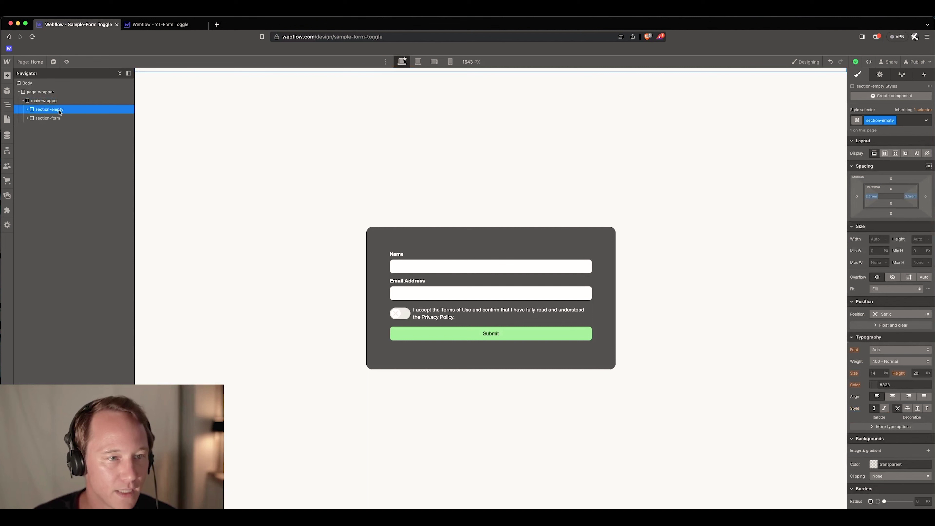
key("ctrl+Tab")
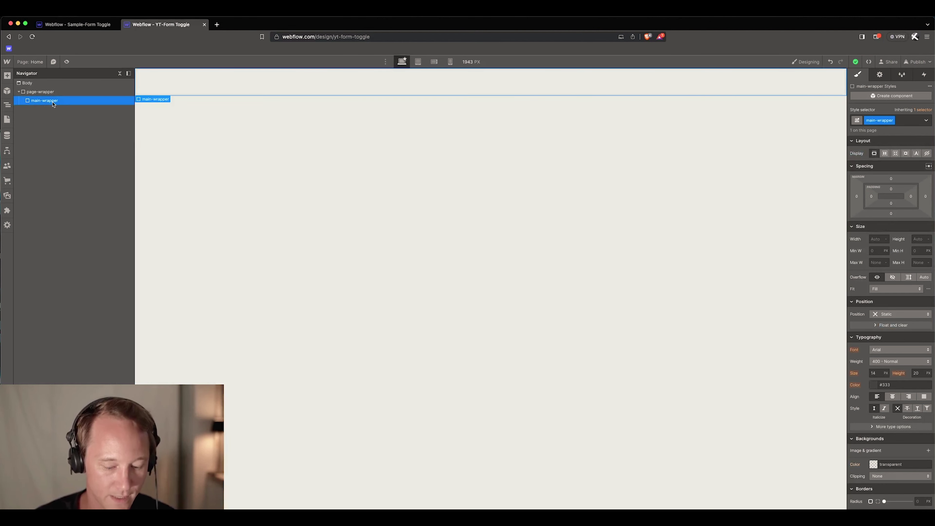
key("ctrl+v")
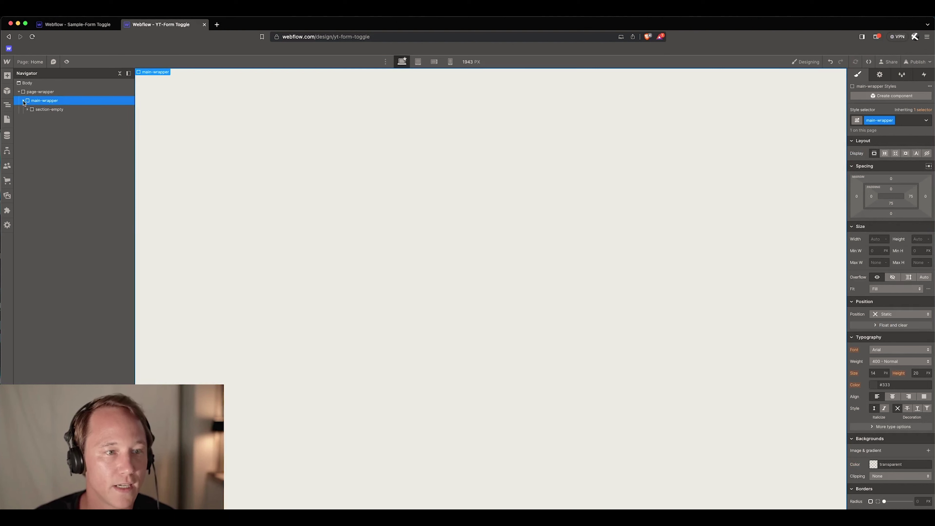
Expand the pasted section-empty tree down to content-form in the Navigator
left_click(39, 110)
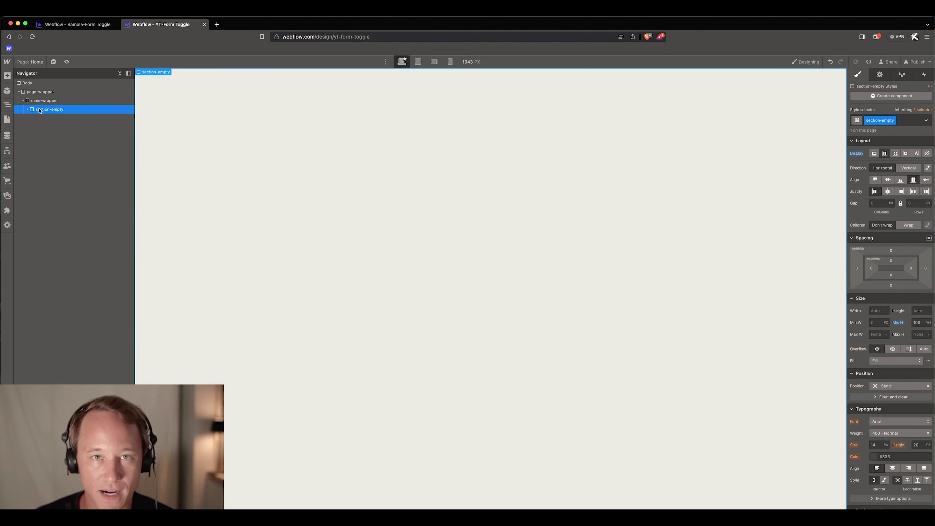
left_click(27, 109)
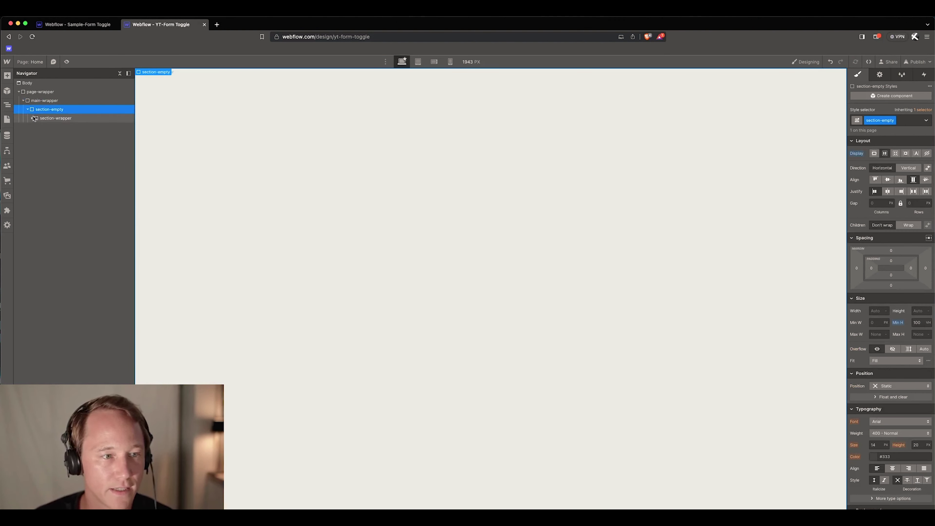
left_click(32, 118)
left_click(36, 126)
left_click(40, 136)
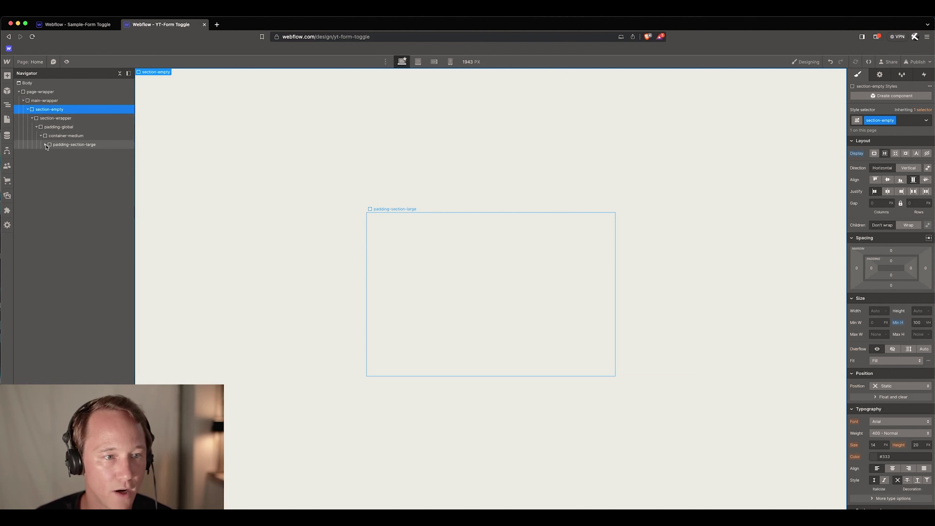
left_click(45, 144)
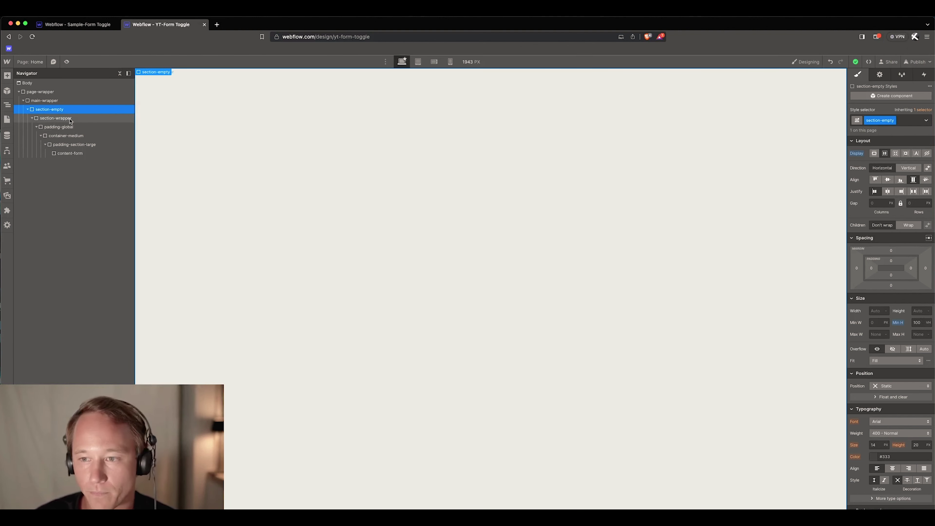
Inspect the styles of section-wrapper, padding-global, container-medium, padding-section-large and content-form
left_click(55, 118)
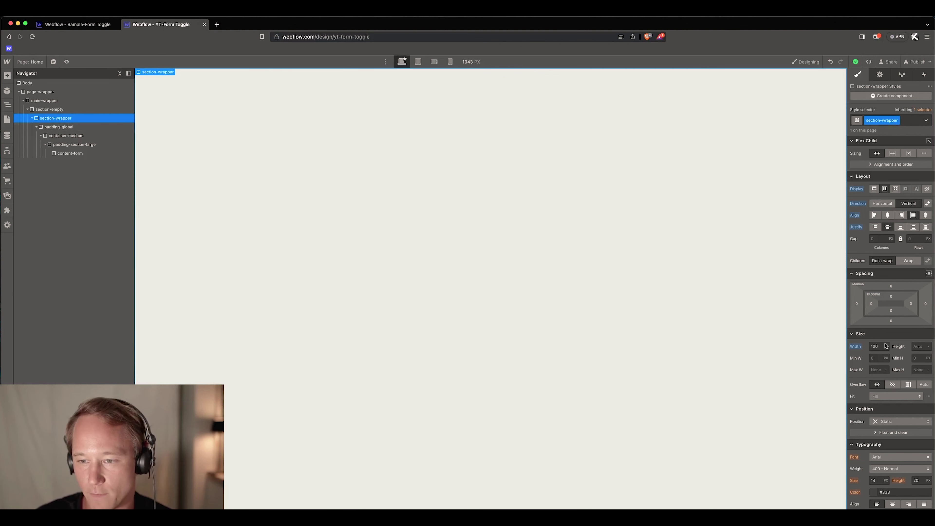
left_click(72, 130)
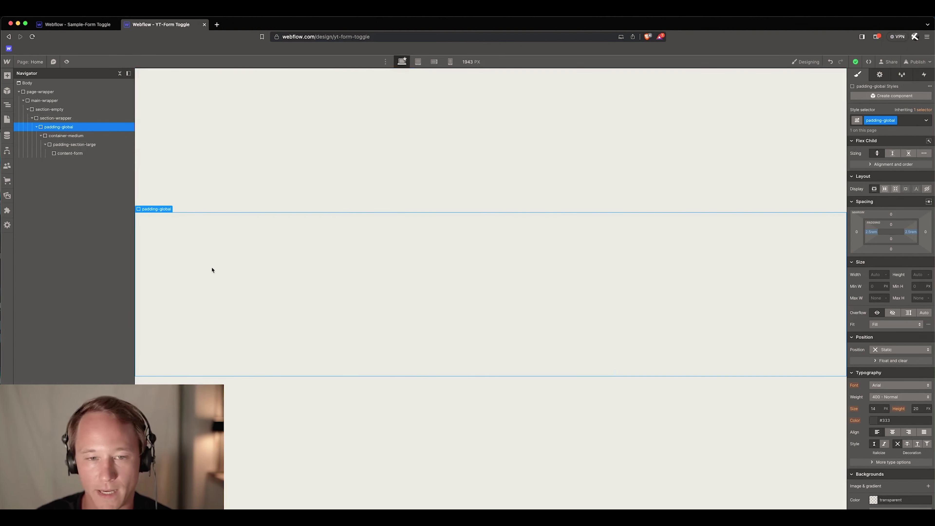
left_click(66, 135)
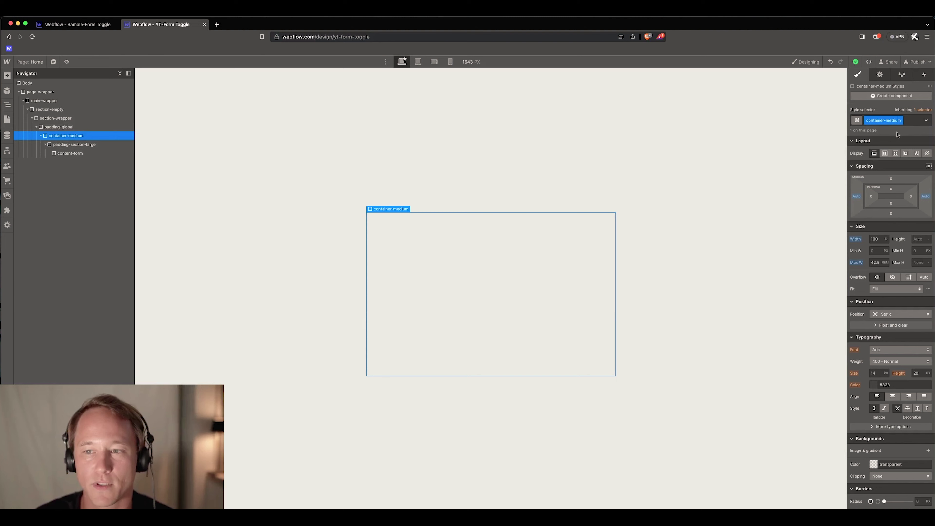
left_click(83, 147)
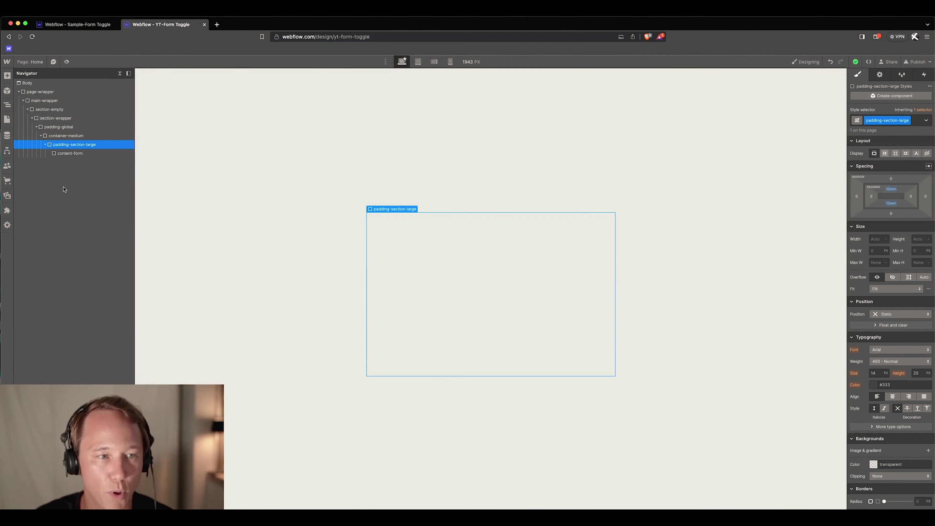
left_click(74, 153)
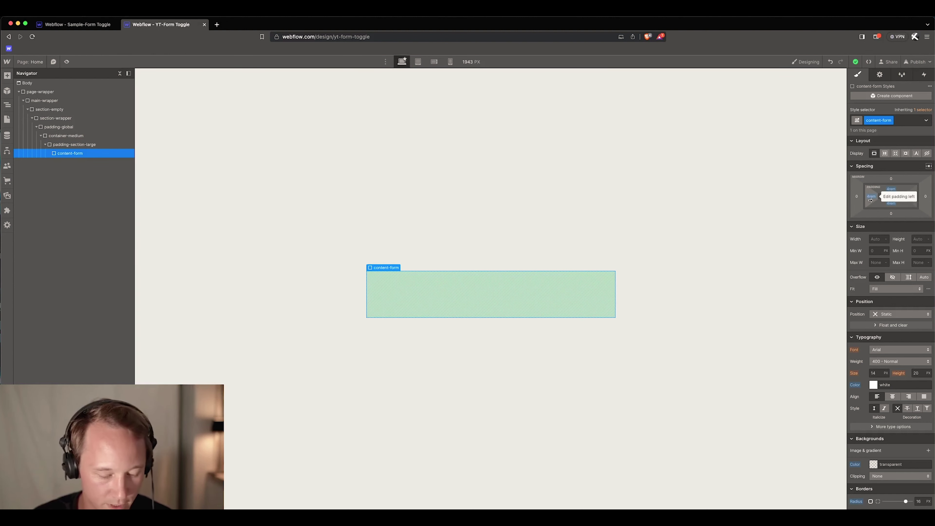
Insert a Form Block into content-form
key("super+e")
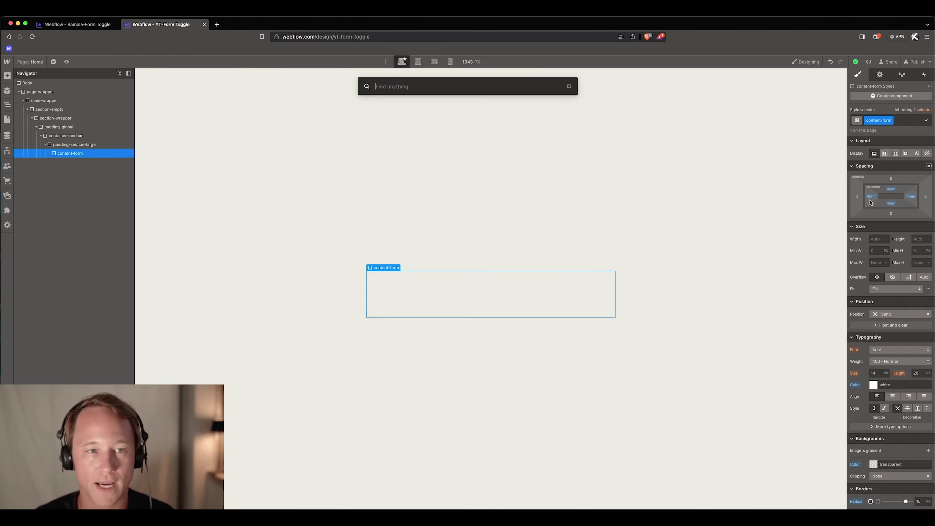
type("form")
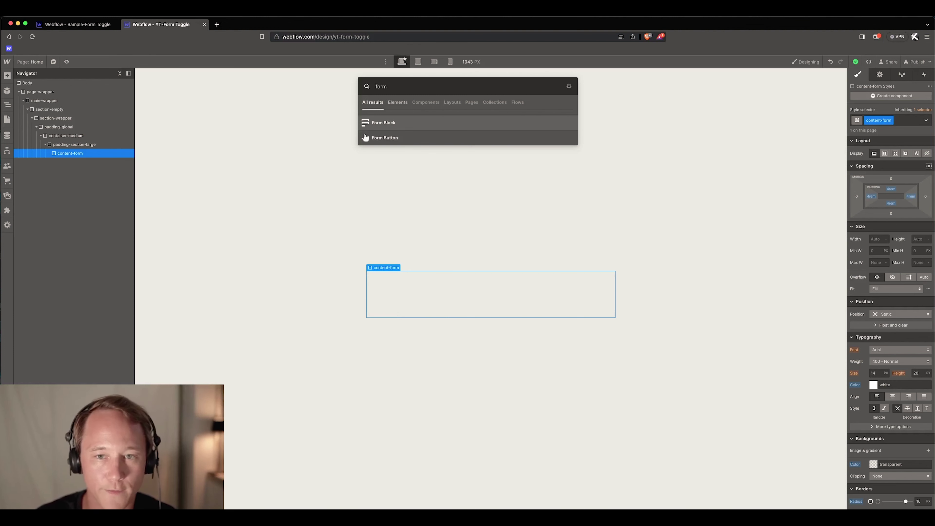
left_click(413, 122)
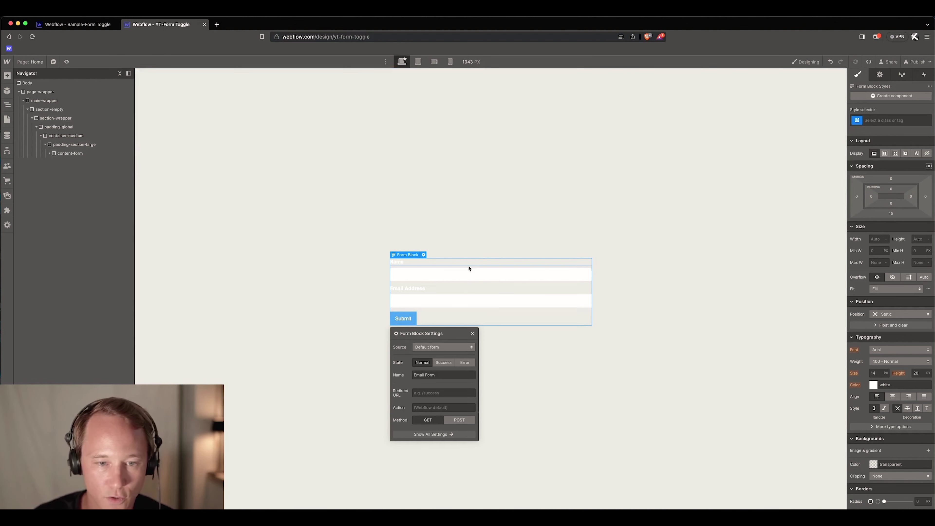
Drag a Checkbox into the form below the Email field
left_click(8, 76)
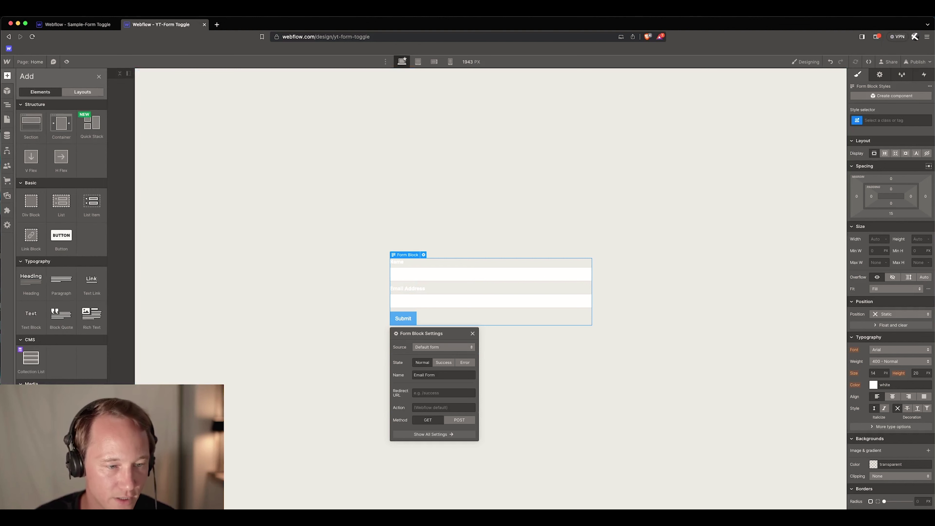
scroll(89, 284, "down", 4)
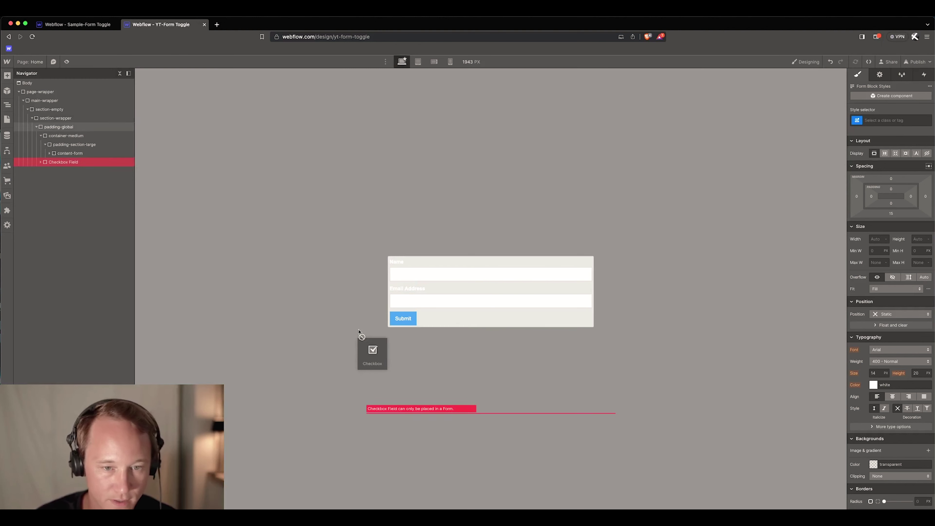
left_click_drag(359, 331, 419, 311)
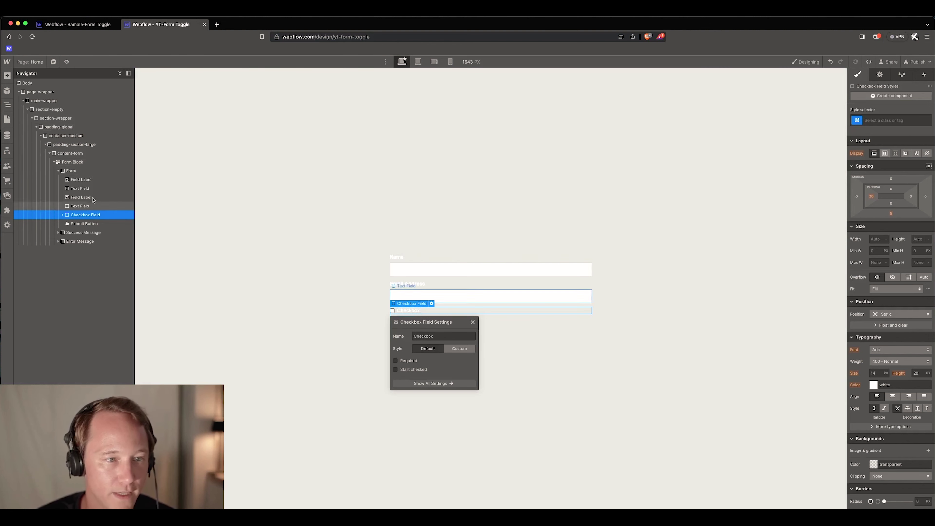
Set the content-form background colour to dark grey #4c4b4b
left_click(73, 153)
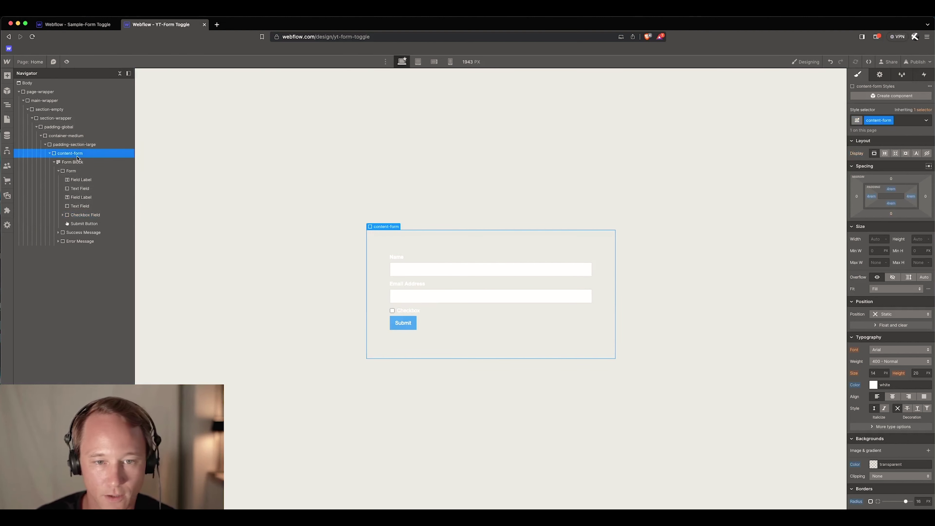
scroll(896, 400, "down", 2)
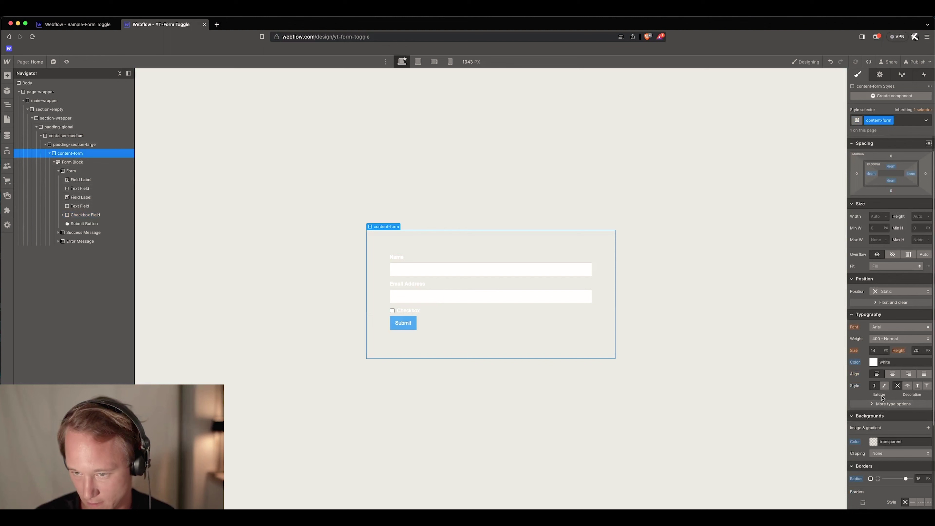
scroll(883, 395, "down", 4)
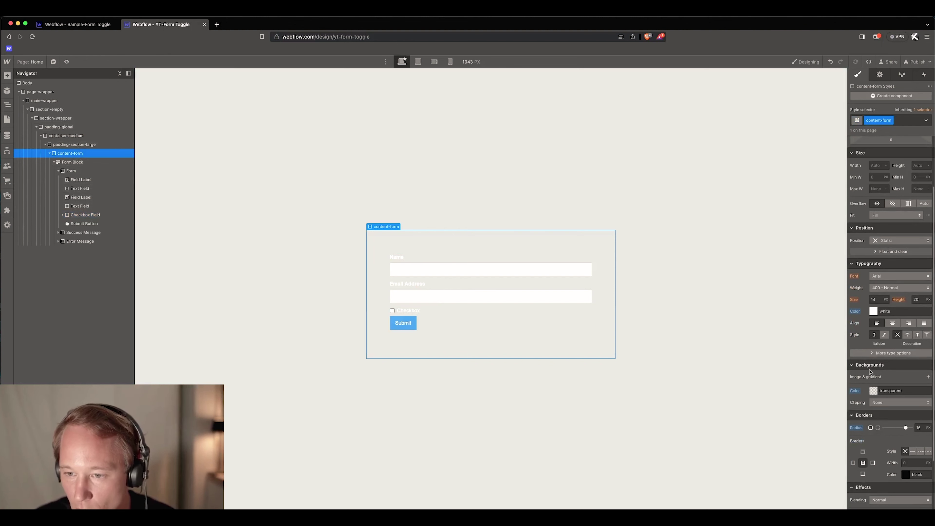
left_click(873, 391)
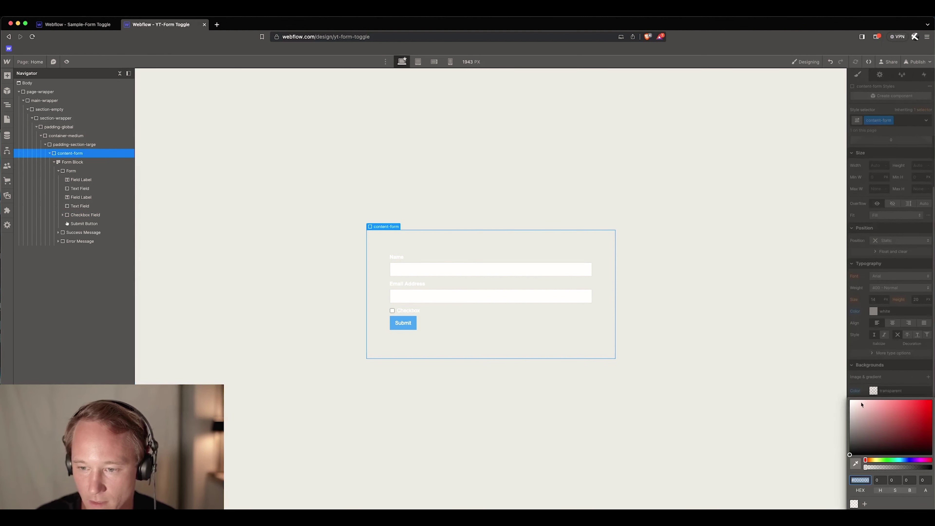
left_click(857, 444)
left_click_drag(857, 444, 850, 436)
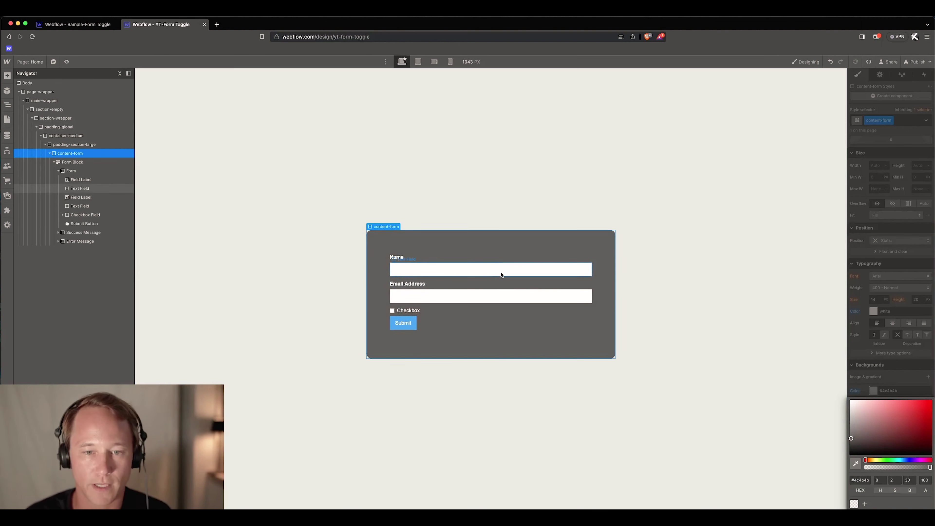
Give the Name field a new form-input class with 8 px corner radius
left_click(500, 274)
left_click(883, 122)
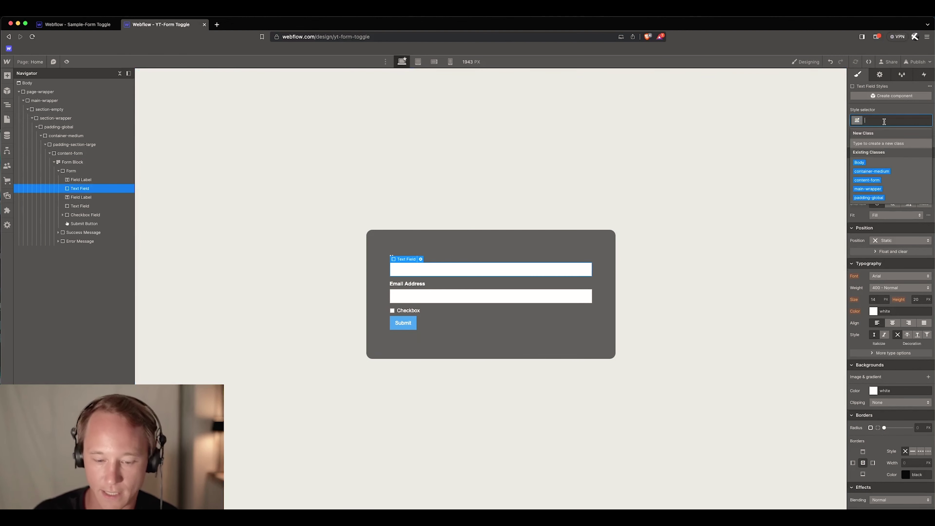
type("in")
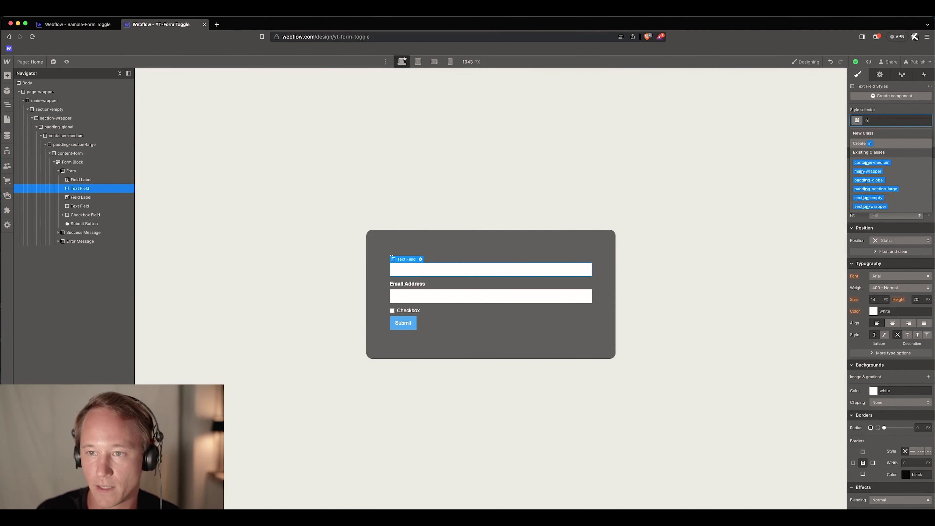
key("BackSpace")
type("form-input")
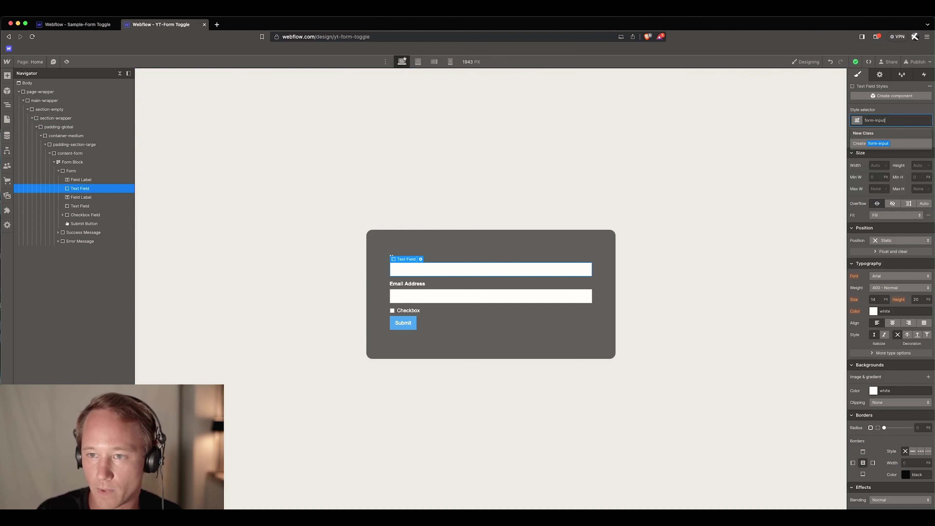
key("Return")
scroll(926, 347, "down", 3)
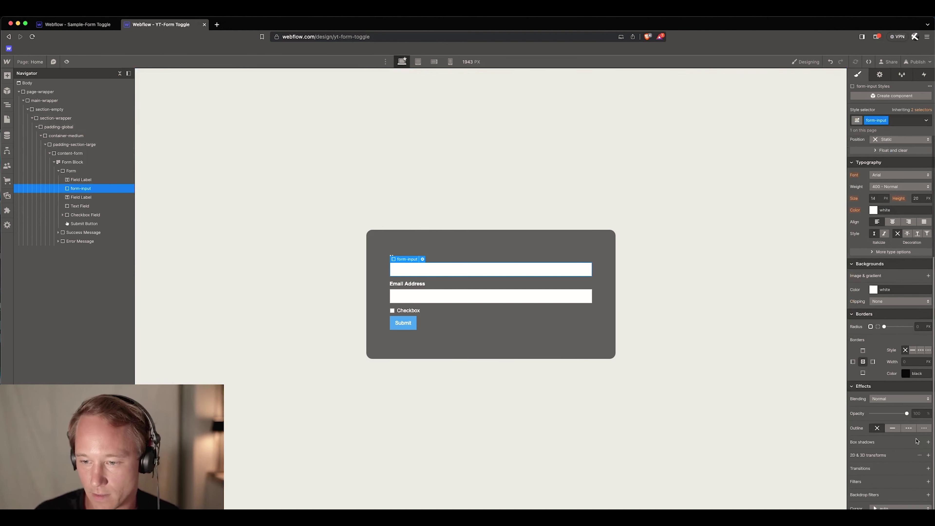
left_click(918, 326)
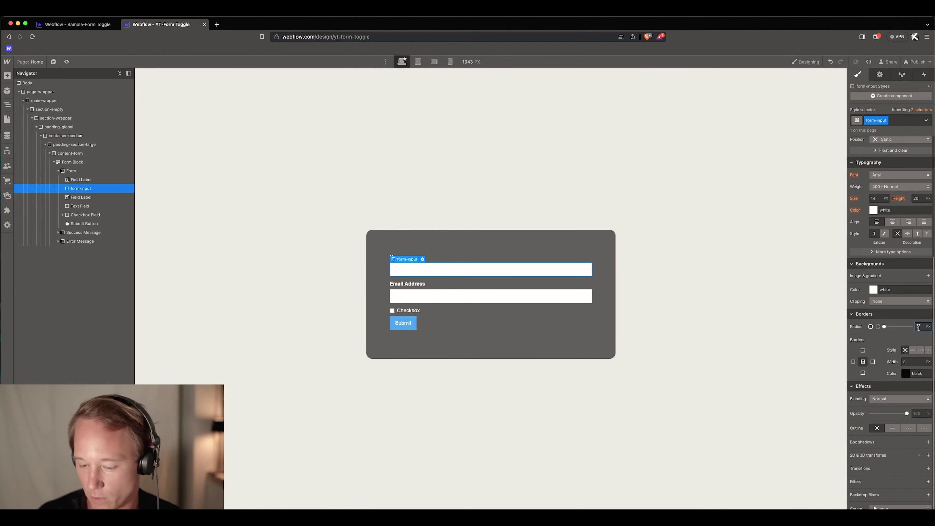
Apply the form-input class to the Email Address field
left_click(560, 300)
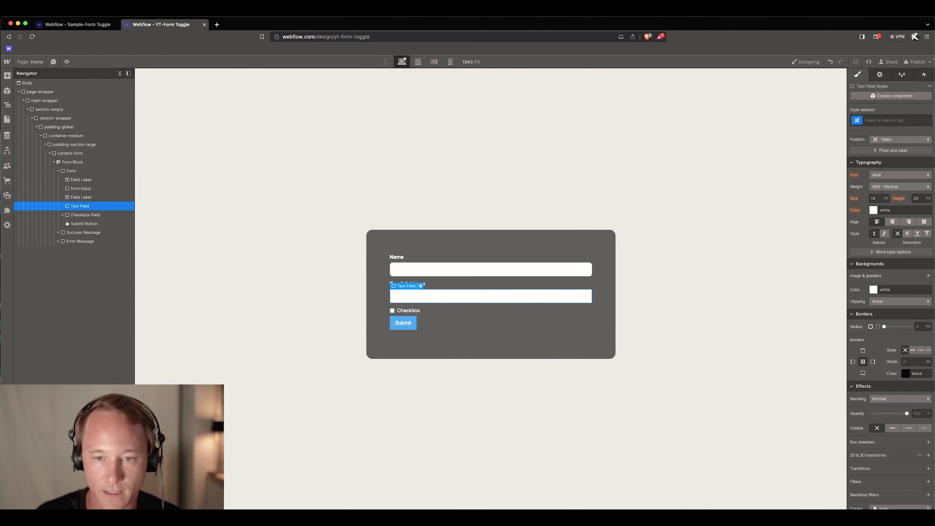
left_click(901, 120)
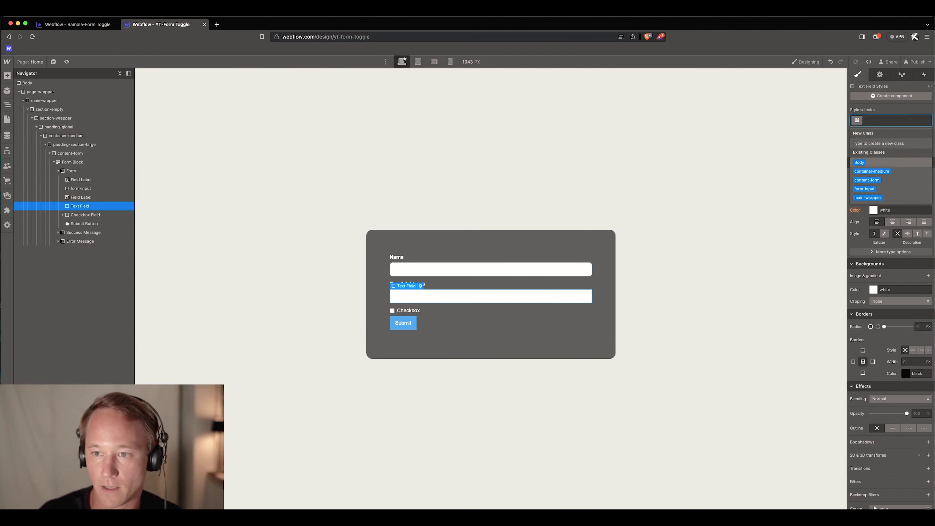
key("Return")
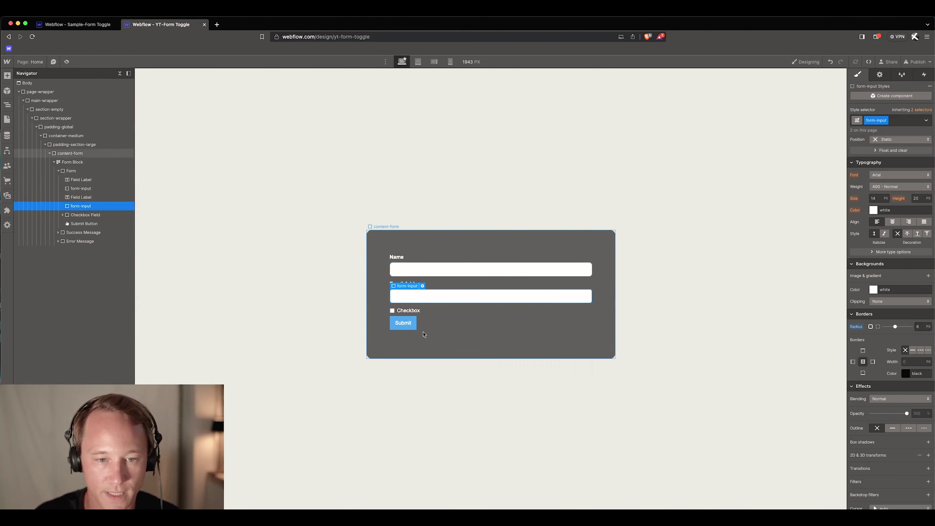
Give the Submit button a new form-button class
left_click(415, 326)
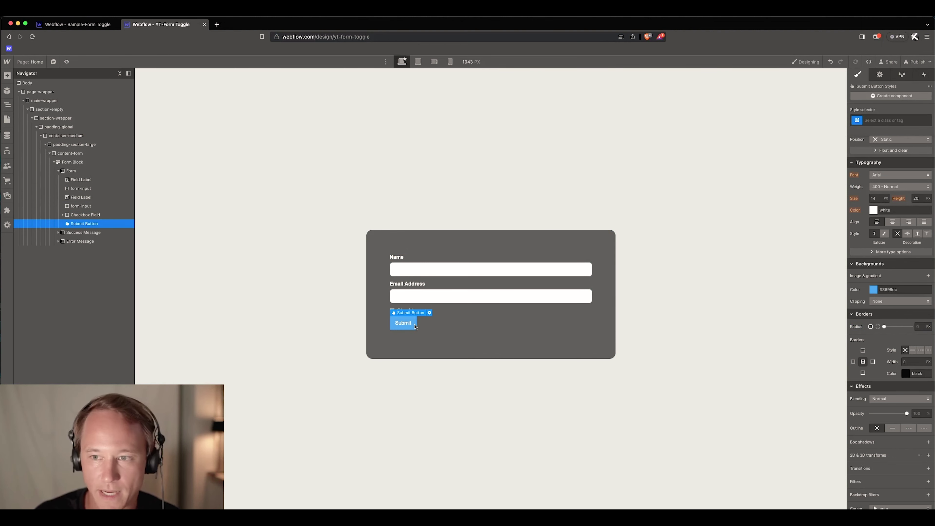
left_click(879, 120)
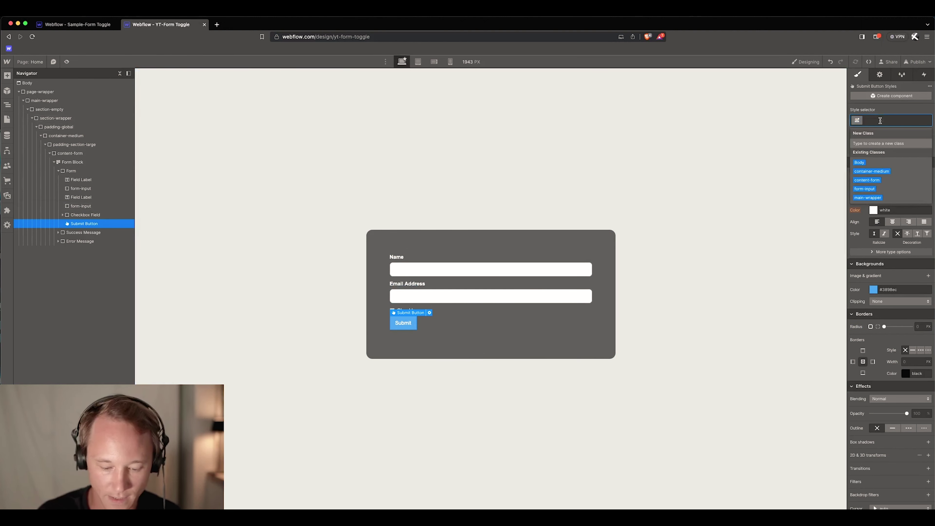
type("form-button")
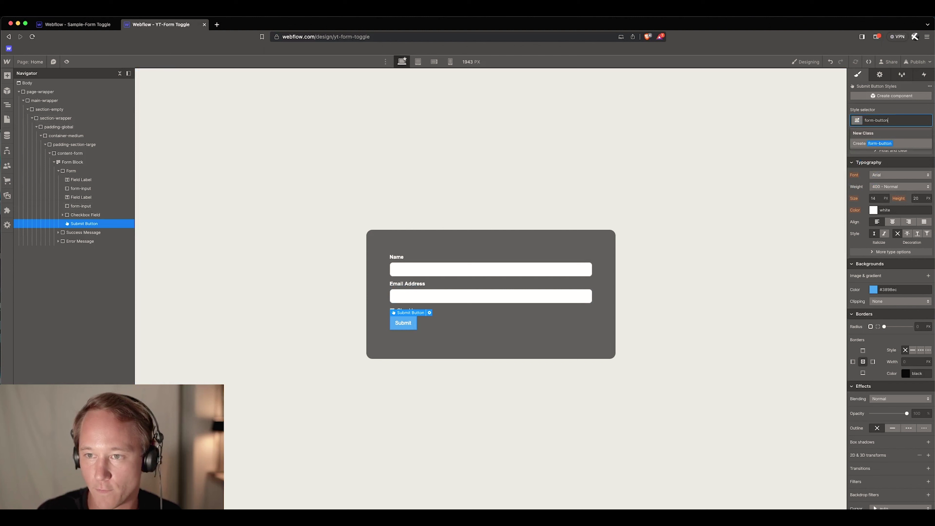
key("Return")
Set the Submit button width to 100% and begin editing its corner radius
scroll(881, 229, "up", 2)
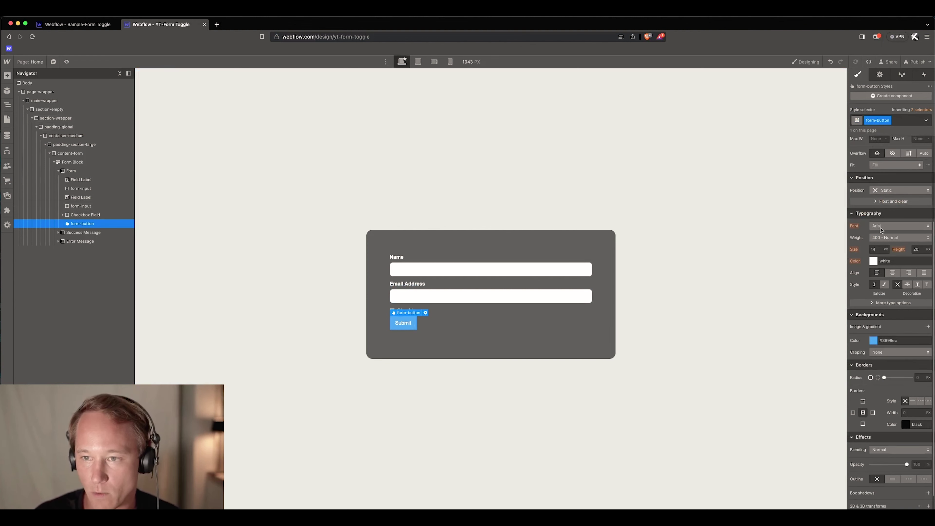
scroll(880, 229, "up", 4)
left_click(878, 239)
type("1")
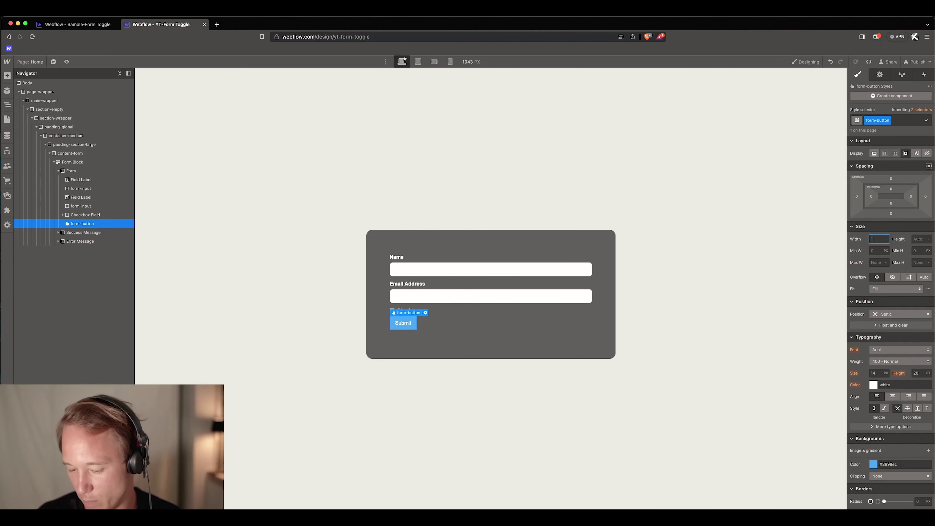
type("00")
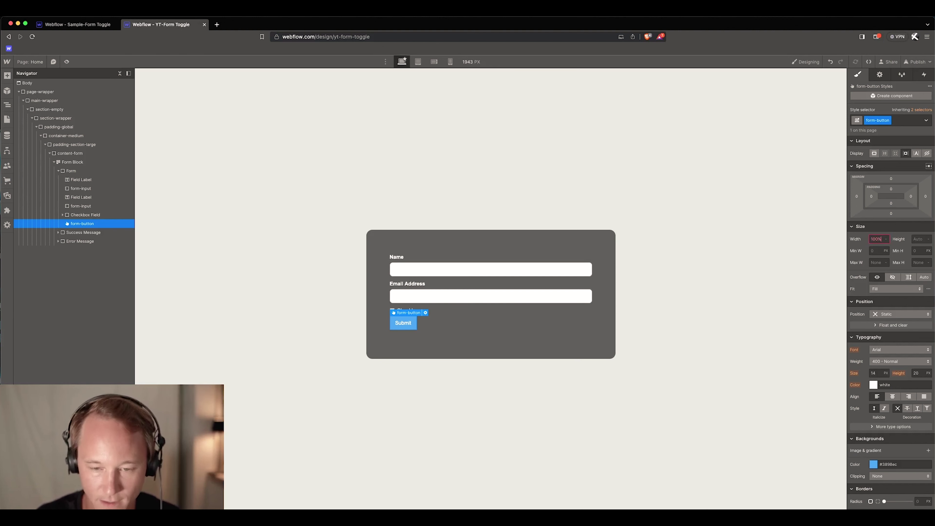
type("%")
key("Return")
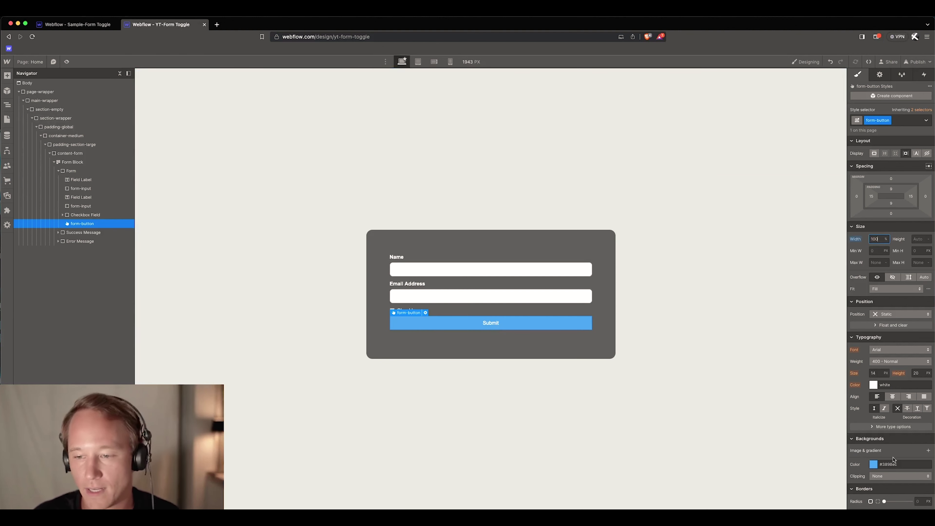
scroll(912, 405, "down", 3)
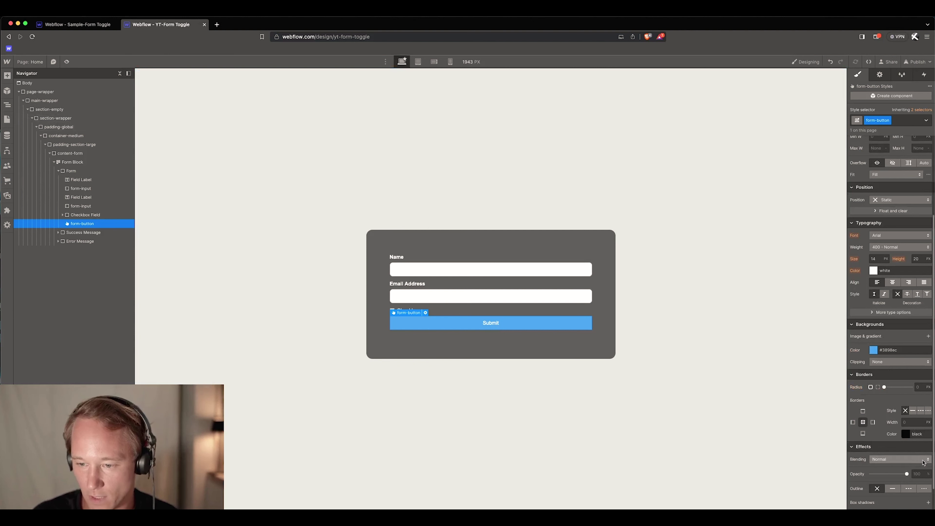
left_click(920, 387)
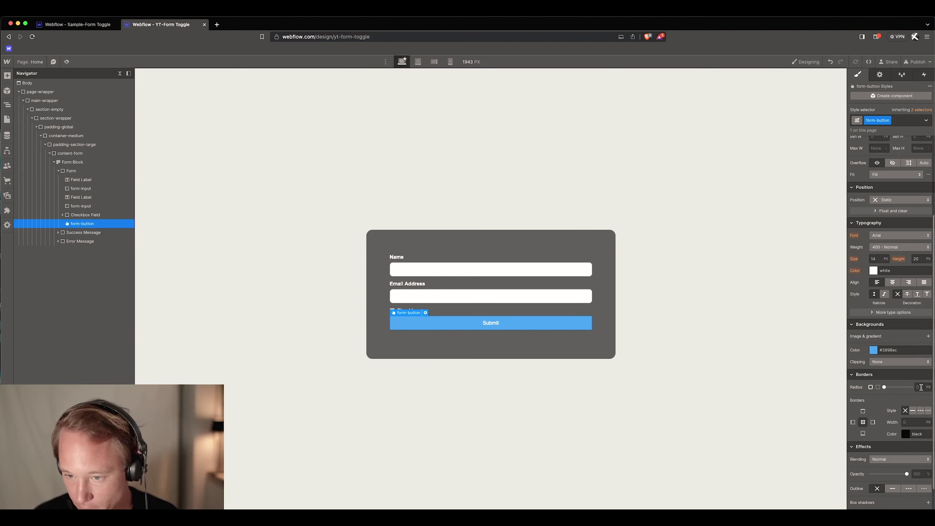
Apply an 8 px button radius and set the button background to #8cd68b
type("8")
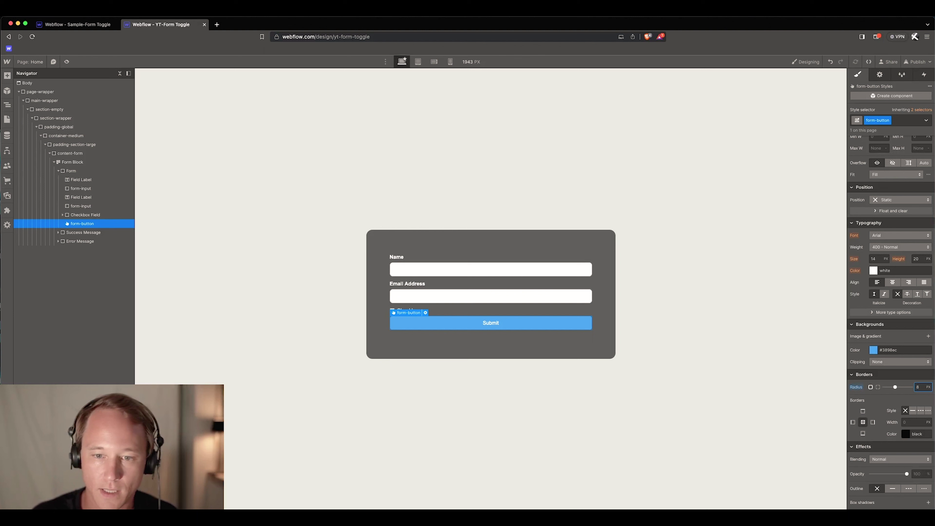
left_click(873, 350)
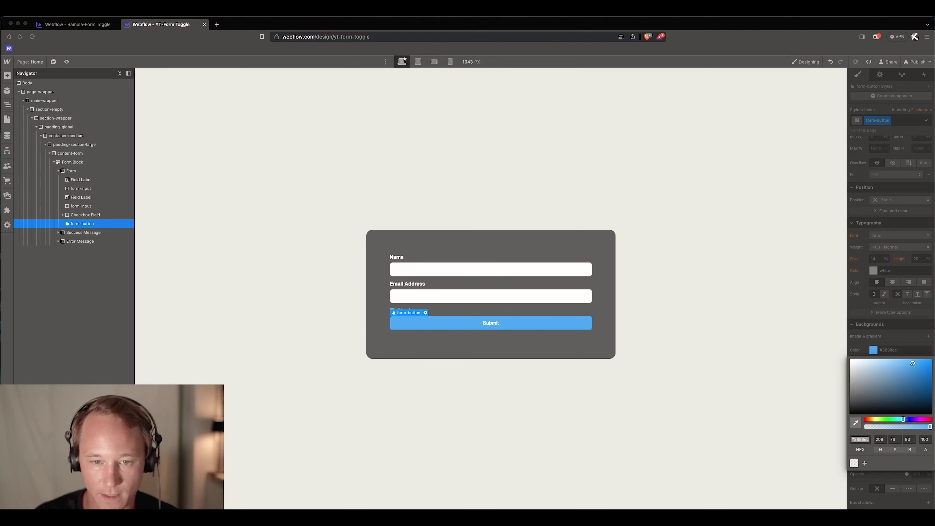
left_click(862, 438)
type("#8CD8EB")
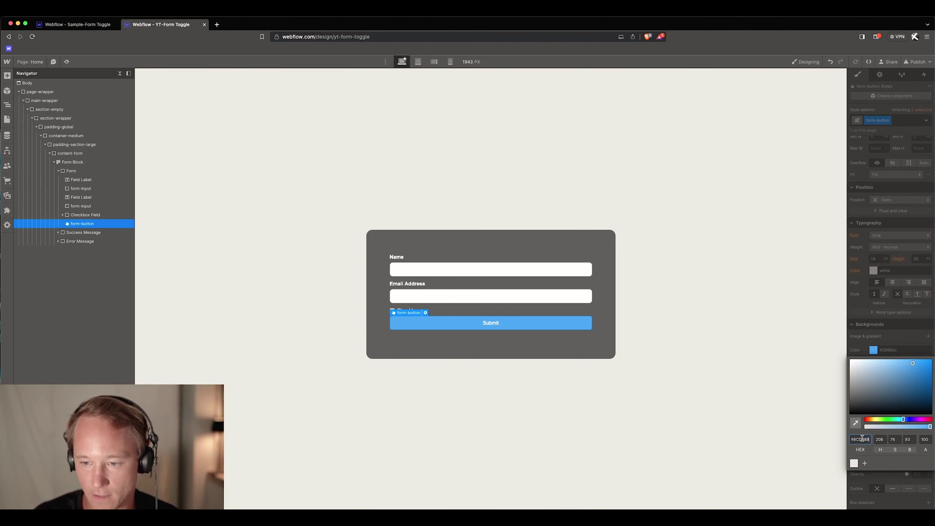
key("Return")
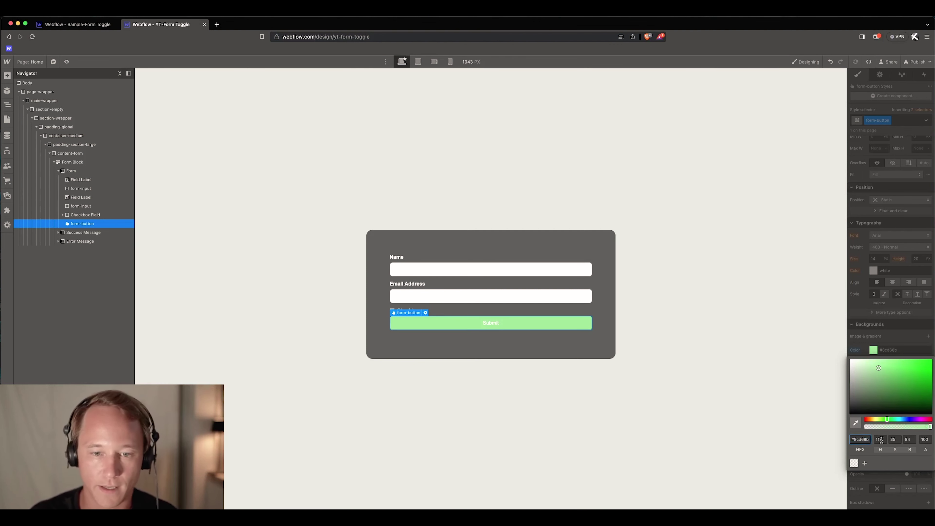
left_click(879, 258)
Darken the Submit label text colour to near-black #1a1a1a
left_click(875, 271)
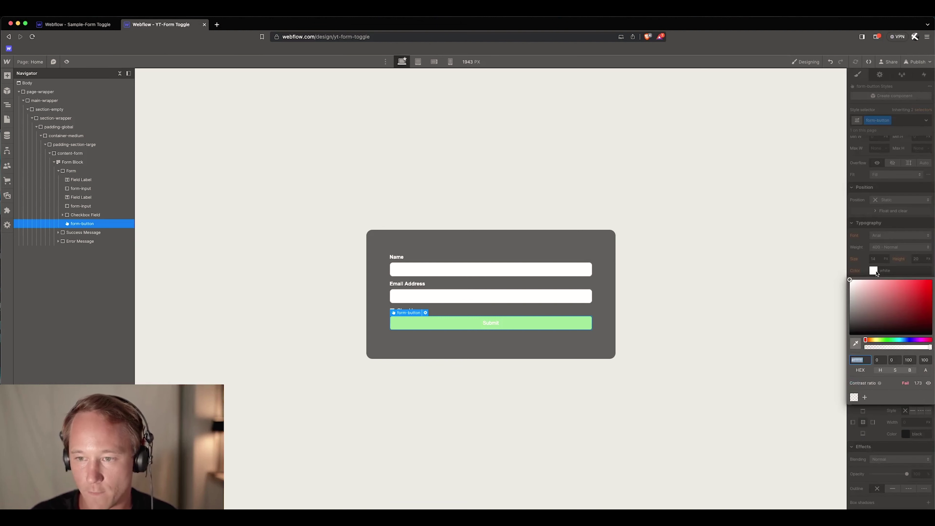
left_click_drag(877, 325, 844, 329)
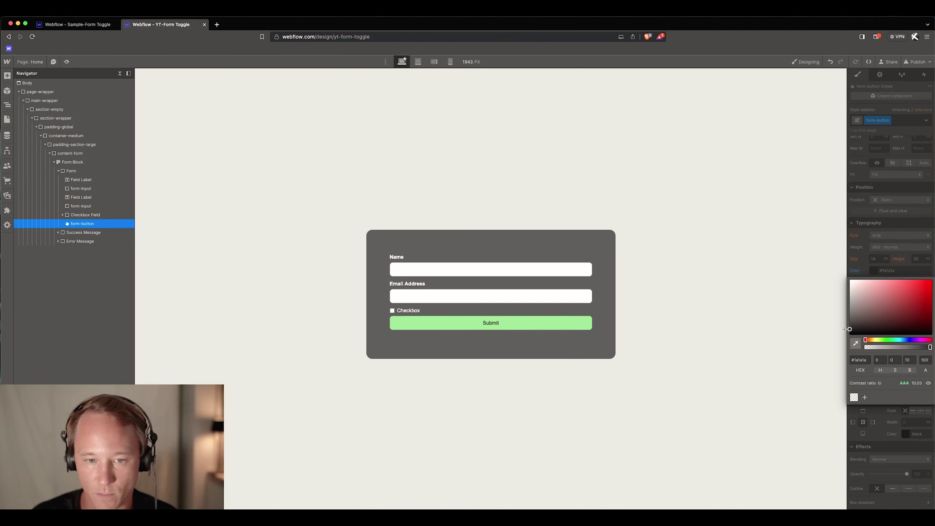
left_click(504, 373)
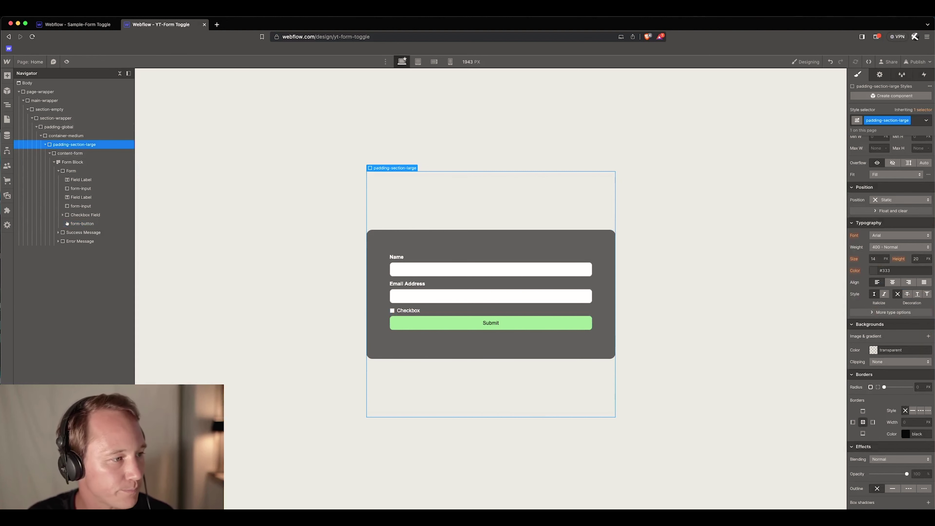
Replace the checkbox label with the Terms of Use and Privacy Policy acceptance sentence
left_click(409, 311)
left_click(410, 311)
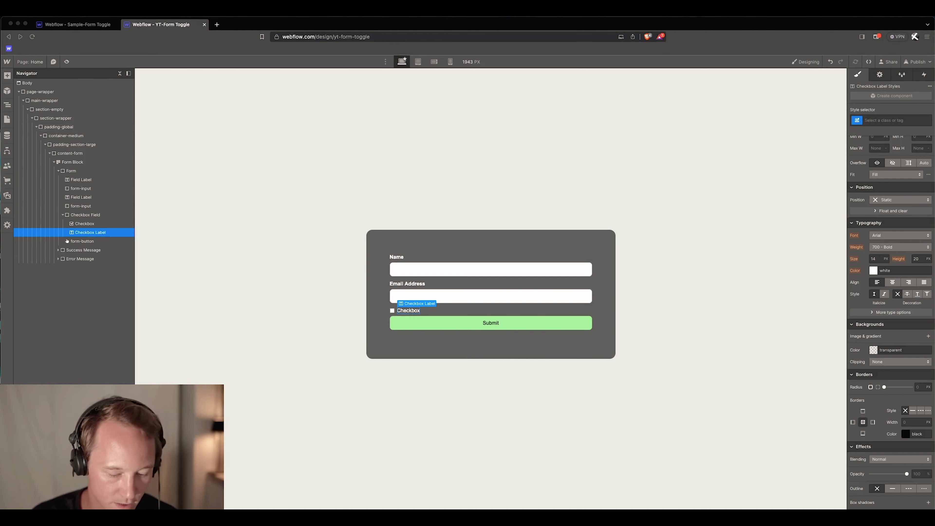
double_click(409, 310)
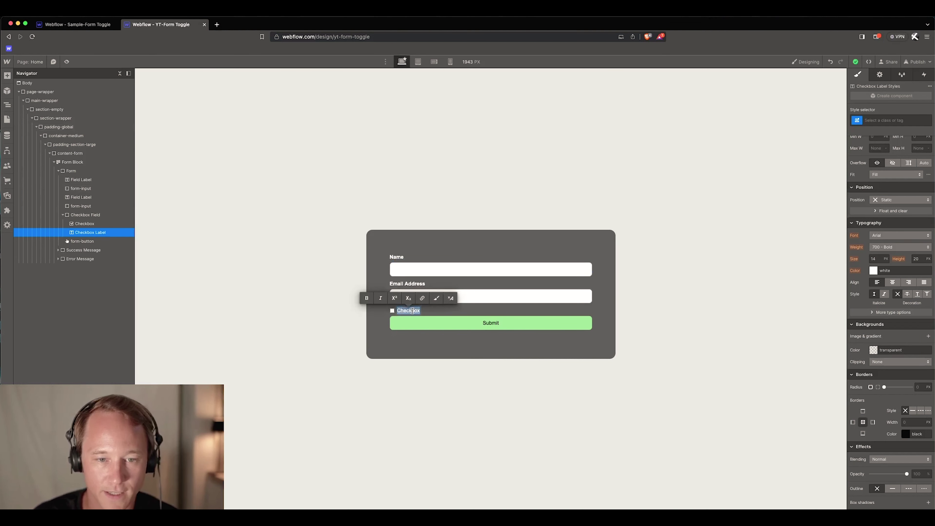
type("I accept the Terms of Use and confirm that I have fully read and understood the Privacy Policy.")
left_click(448, 346)
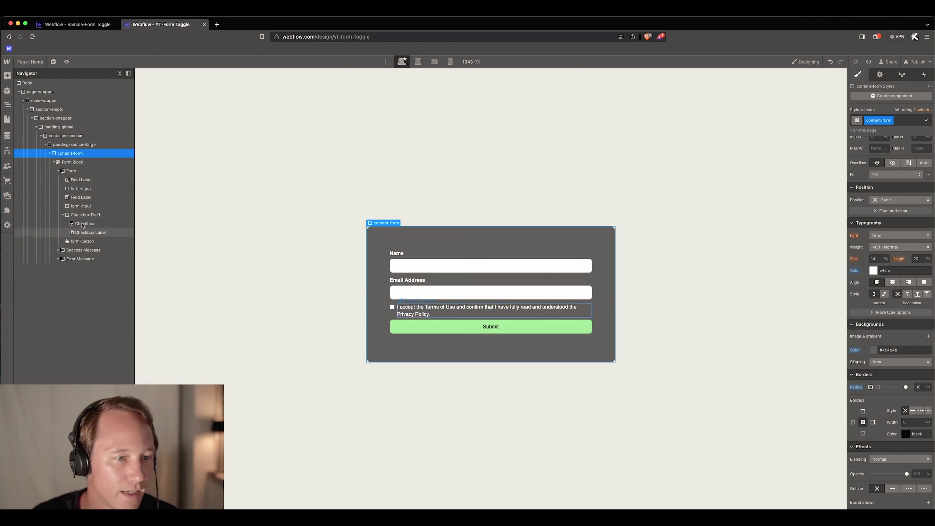
left_click(88, 215)
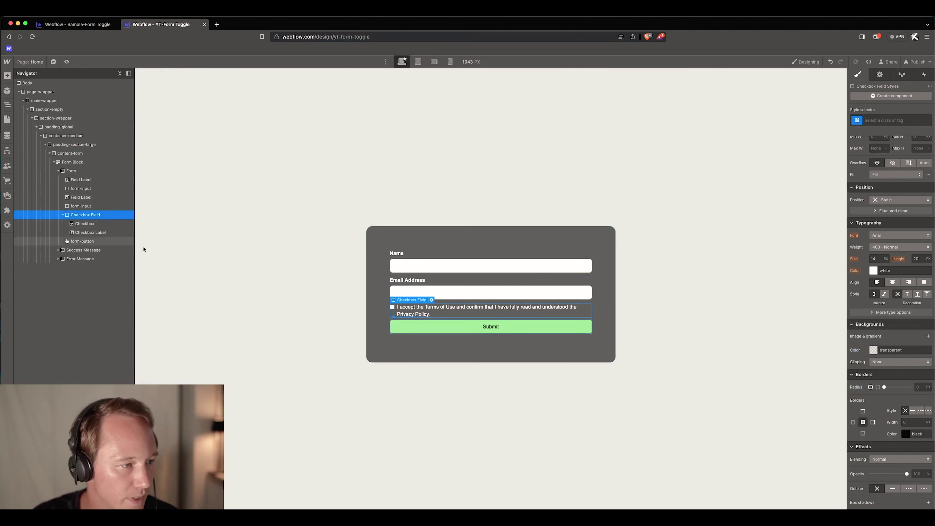
Give the Checkbox a 56 px minimum width and 32 px height
left_click(104, 224)
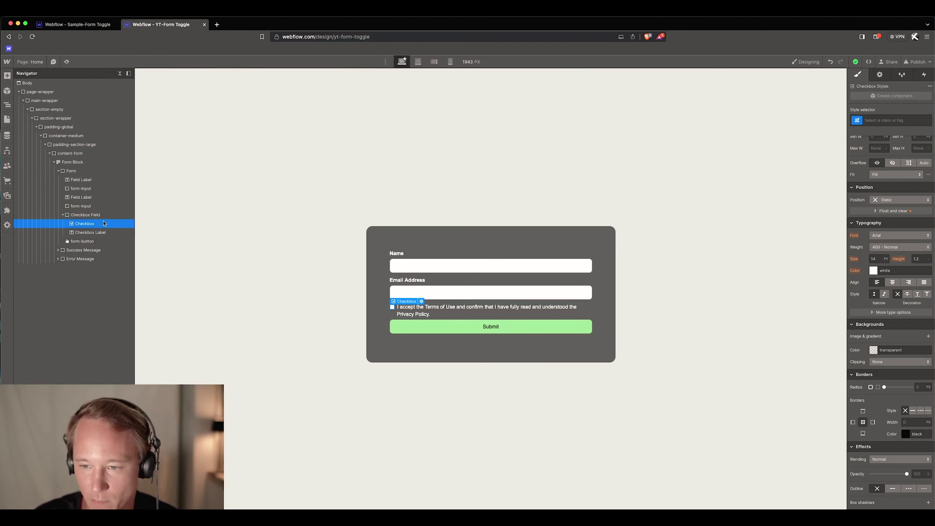
scroll(878, 247, "up", 3)
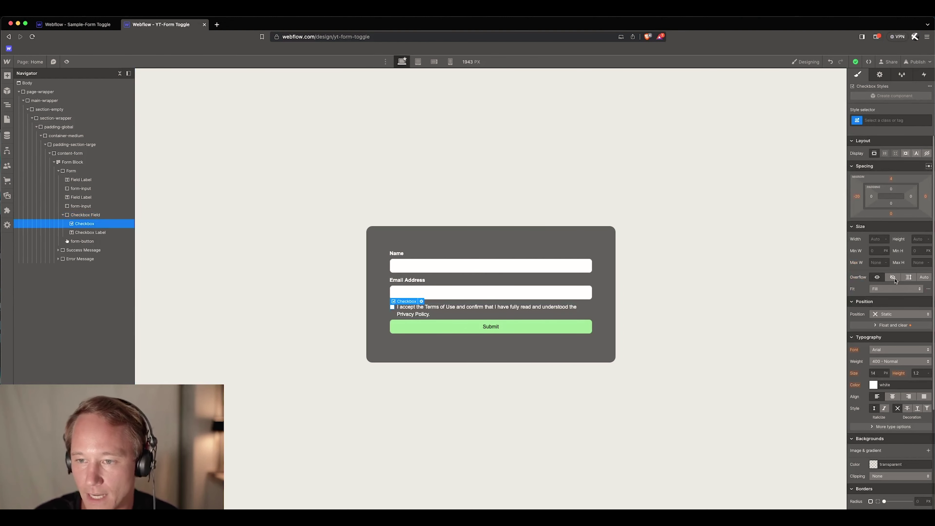
left_click(876, 251)
type("56")
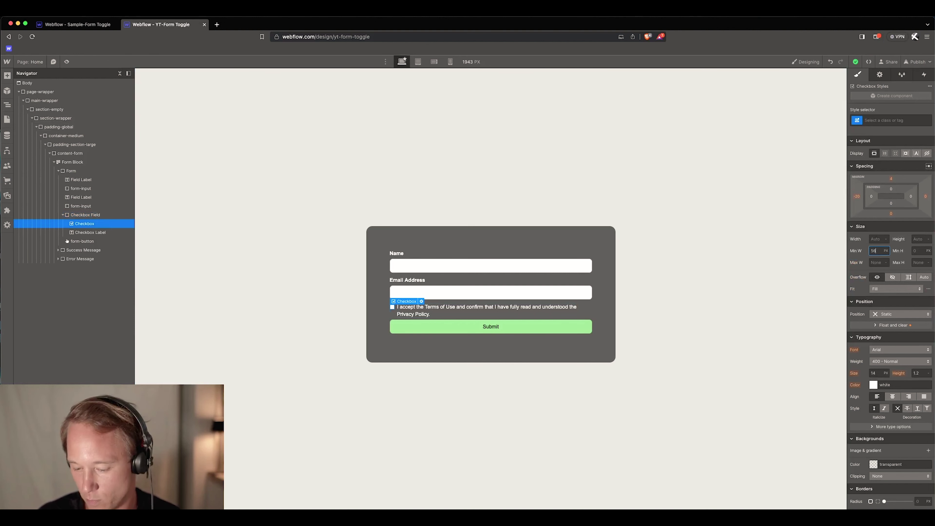
key("Return")
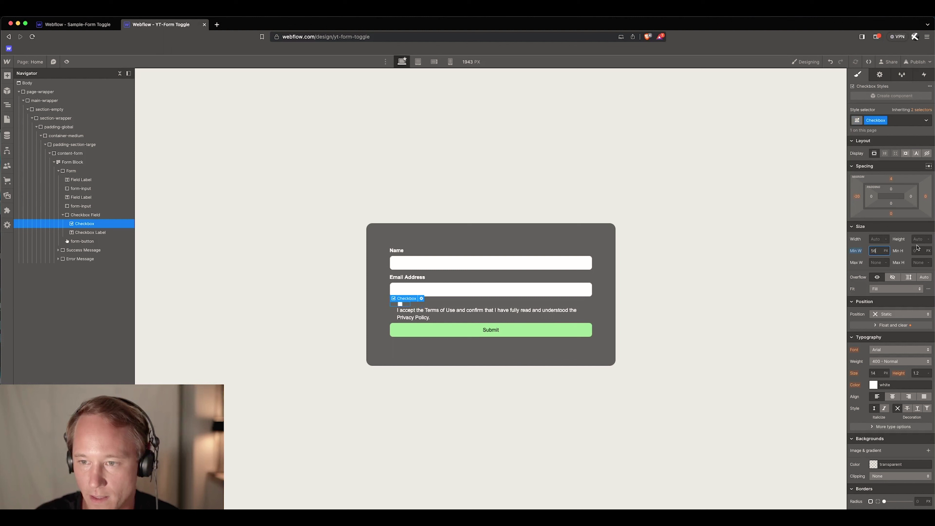
left_click(920, 238)
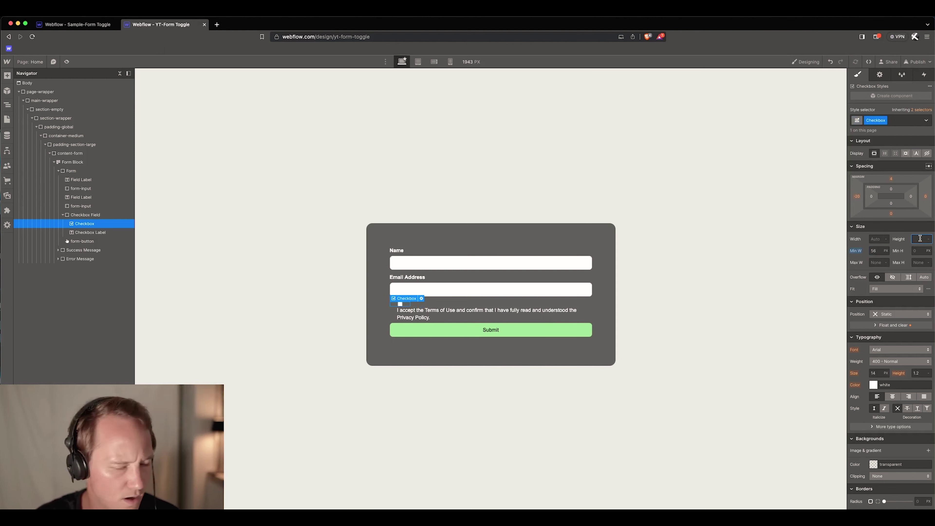
type("32")
key("Return")
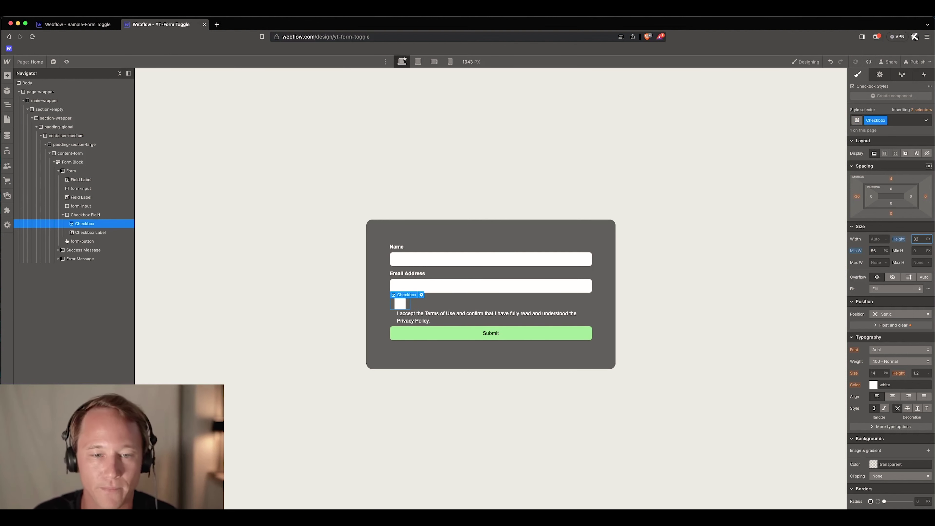
scroll(905, 326, "down", 1)
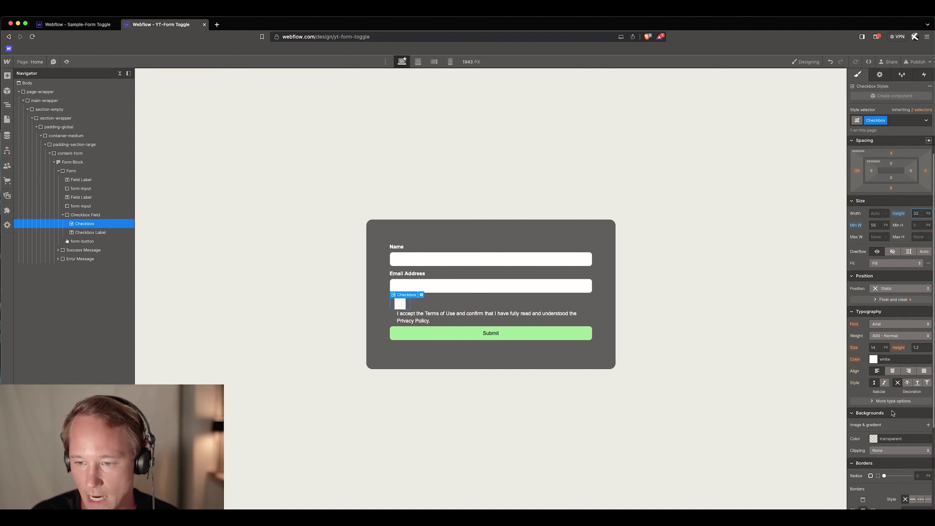
Give the checkbox a background colour of the canvas grey #d7d9d7, sampled with the eyedropper
left_click(873, 438)
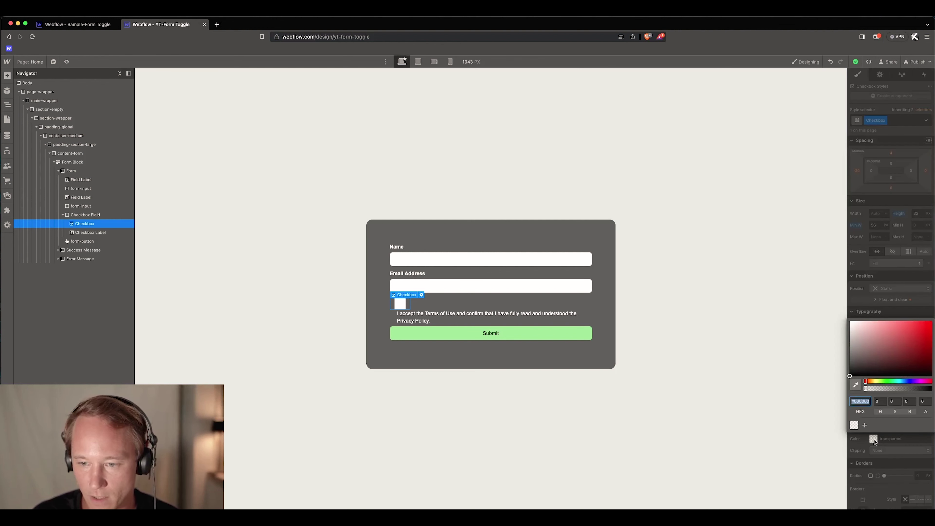
left_click(855, 385)
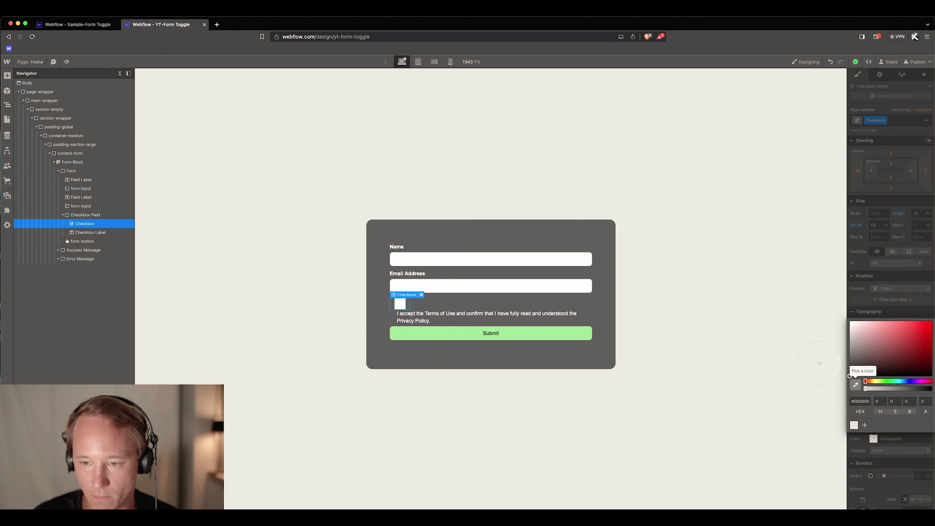
left_click(680, 308)
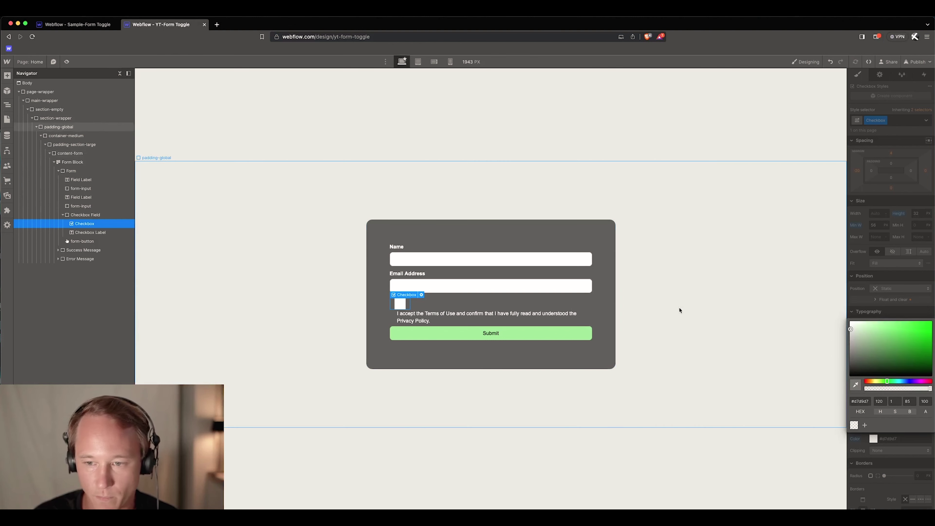
left_click(735, 378)
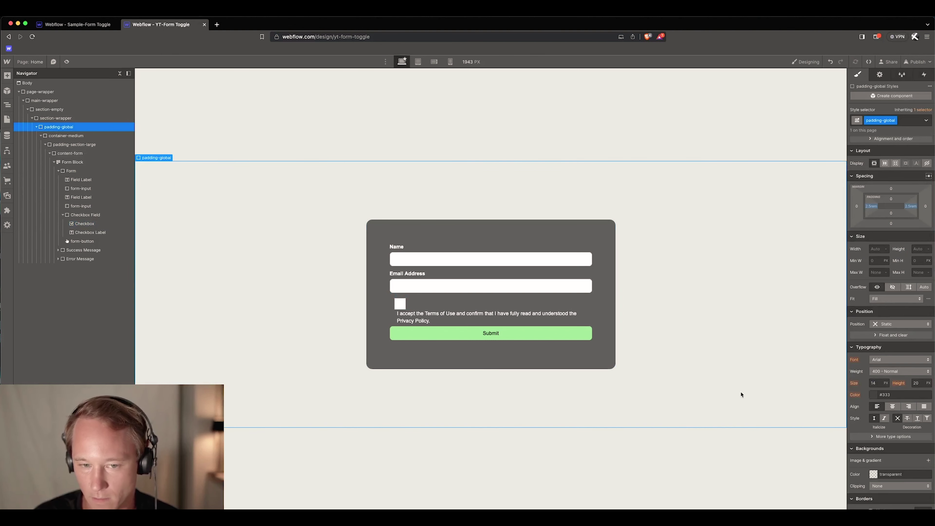
Set the checkbox's Checkbox Style to Custom in its settings
left_click(401, 306)
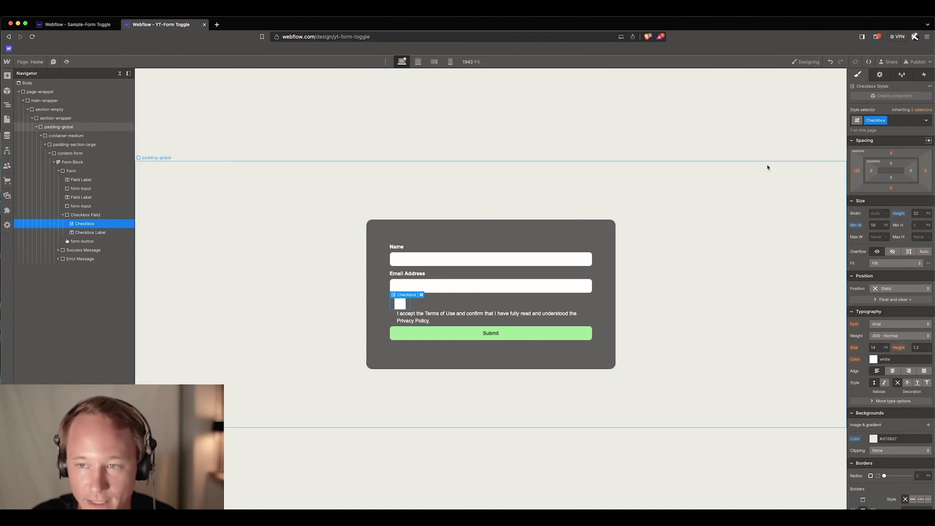
left_click(879, 76)
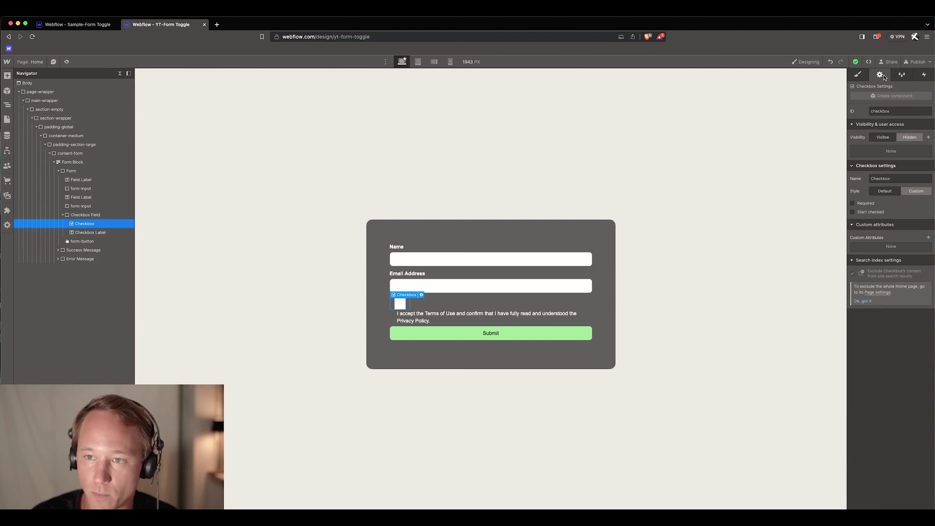
left_click(913, 192)
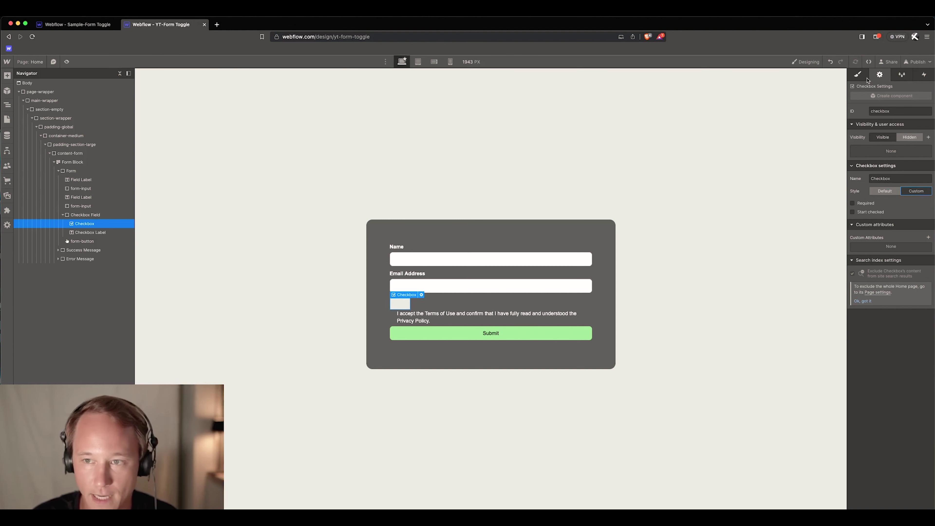
left_click(857, 74)
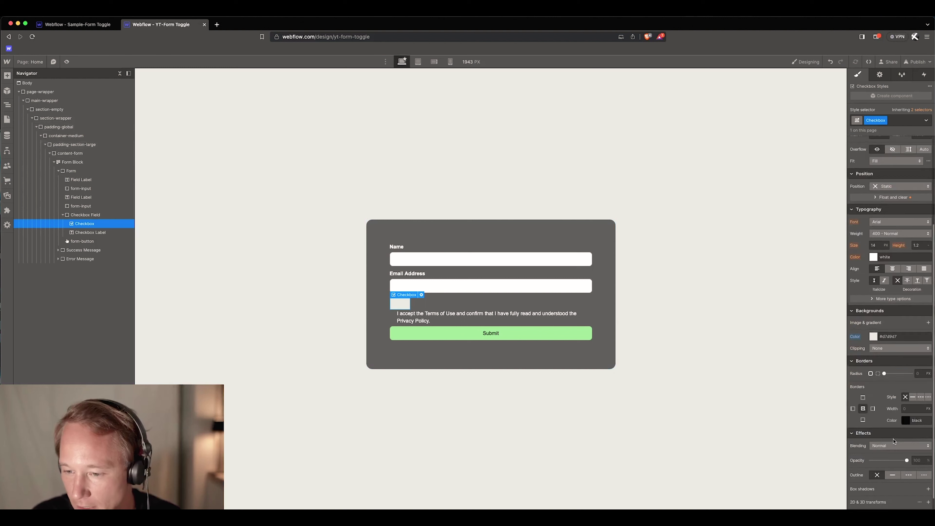
Set the checkbox border radius to 20 px
scroll(891, 398, "down", 4)
left_click(918, 373)
type("20")
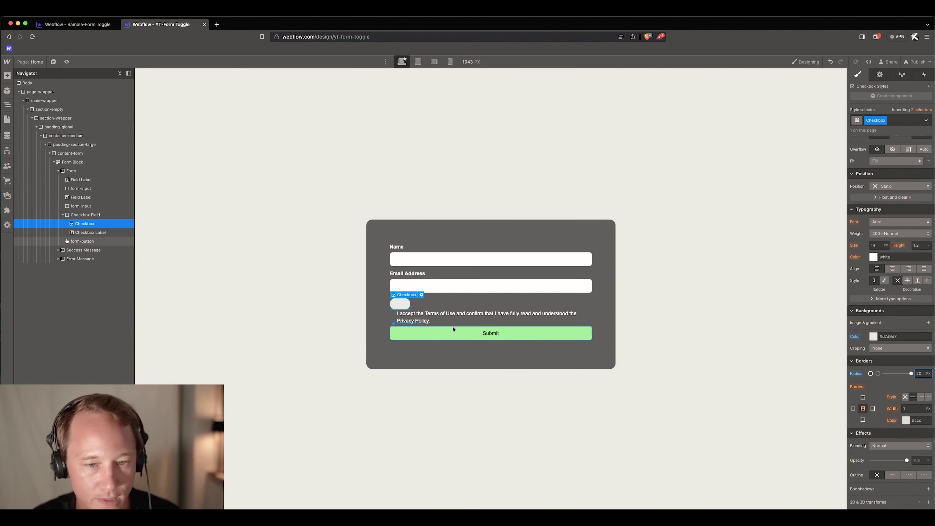
scroll(872, 329, "up", 1)
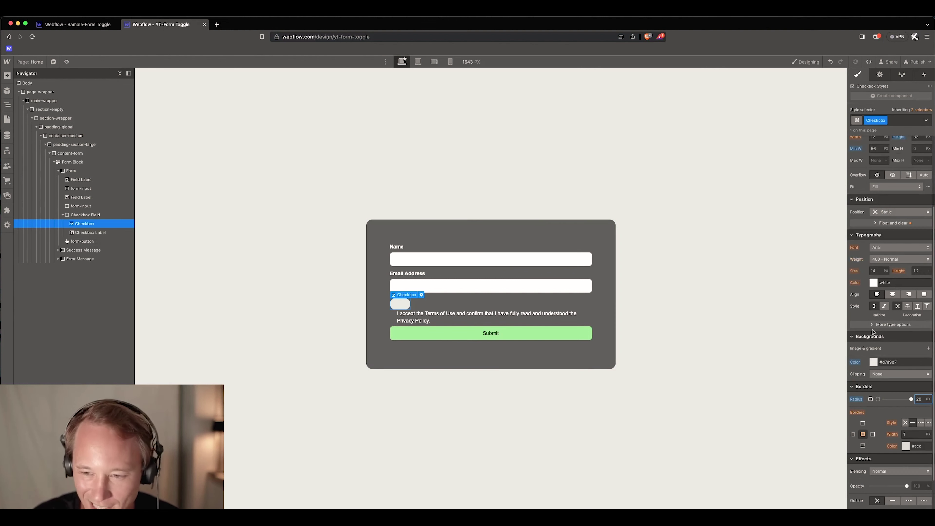
scroll(900, 353, "up", 1)
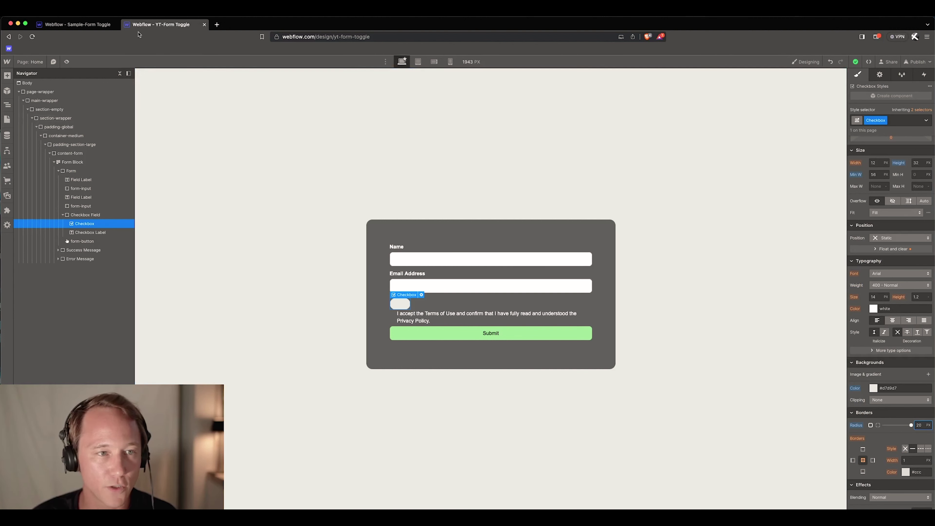
Compare with the finished toggle in the Sample-Form Toggle project, then return to YT-Form Toggle
left_click(77, 23)
left_click(399, 314)
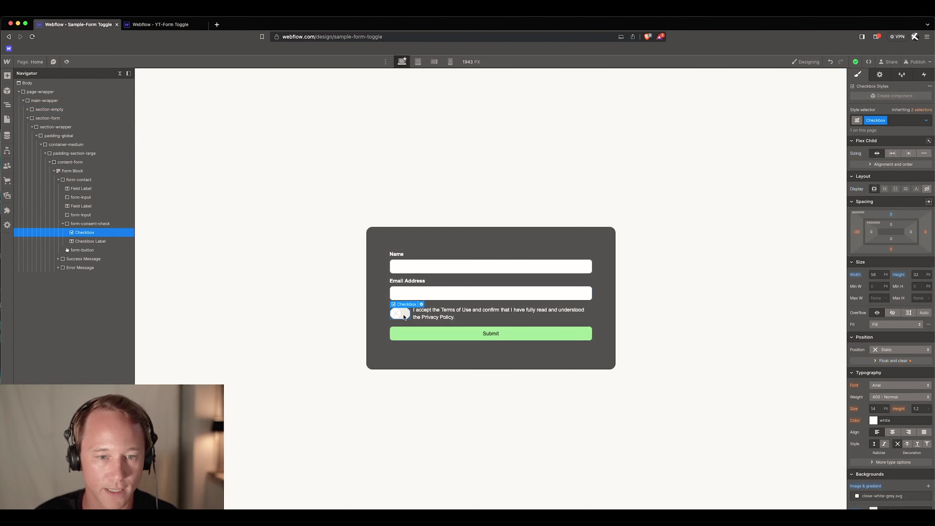
left_click(160, 25)
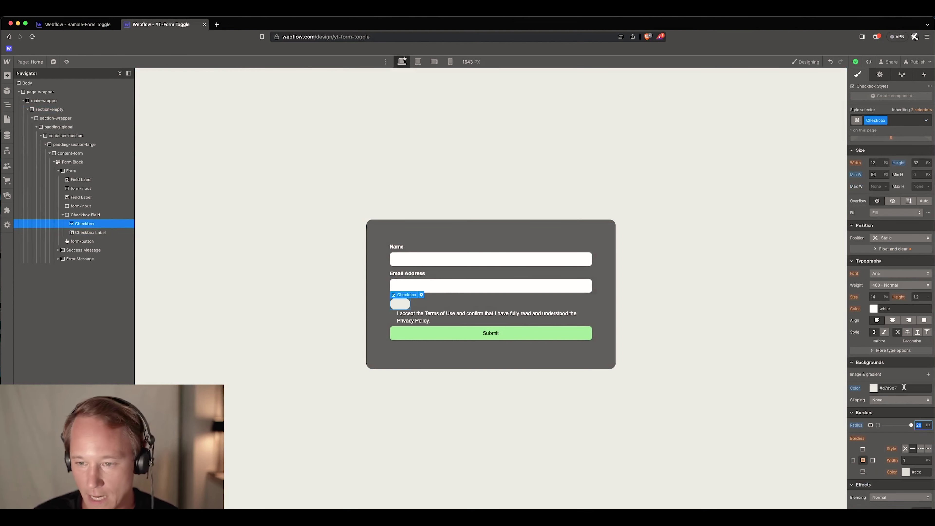
Add close-white-grey.svg as a background image layer on the checkbox
left_click(927, 373)
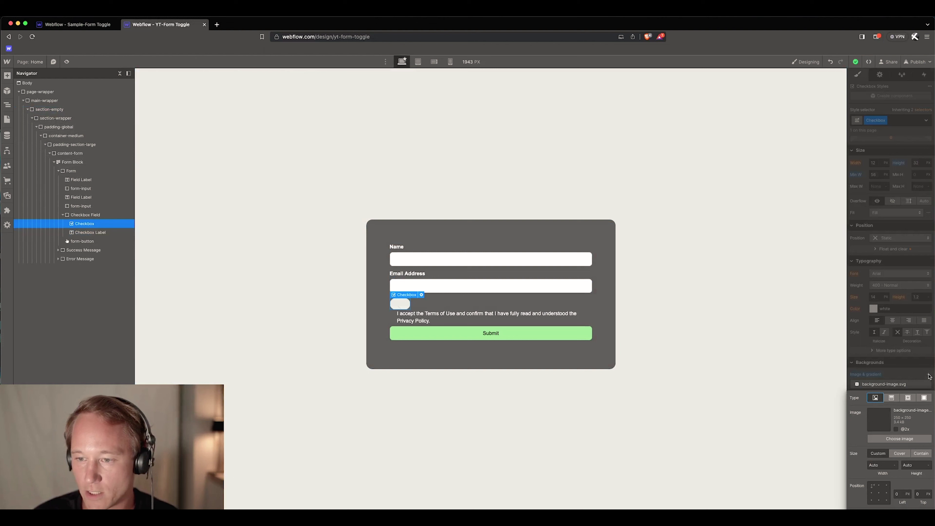
left_click(904, 438)
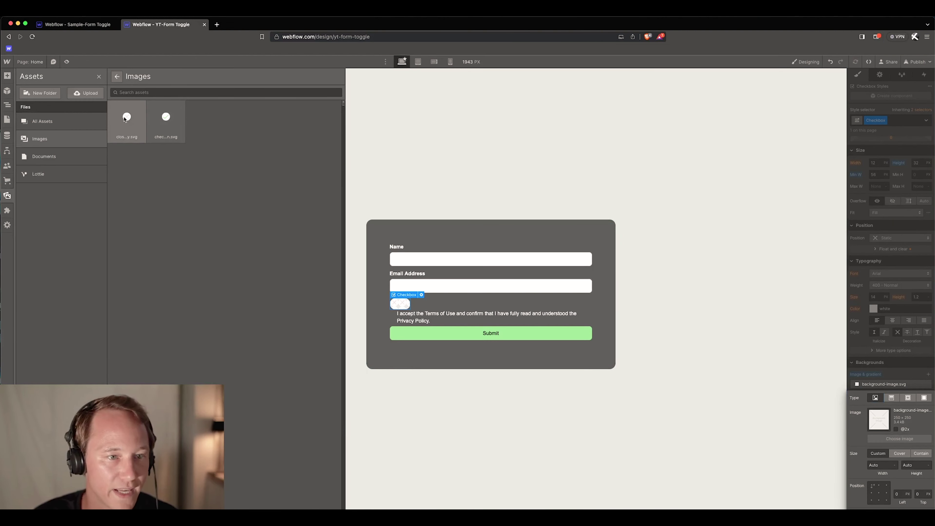
left_click(166, 117)
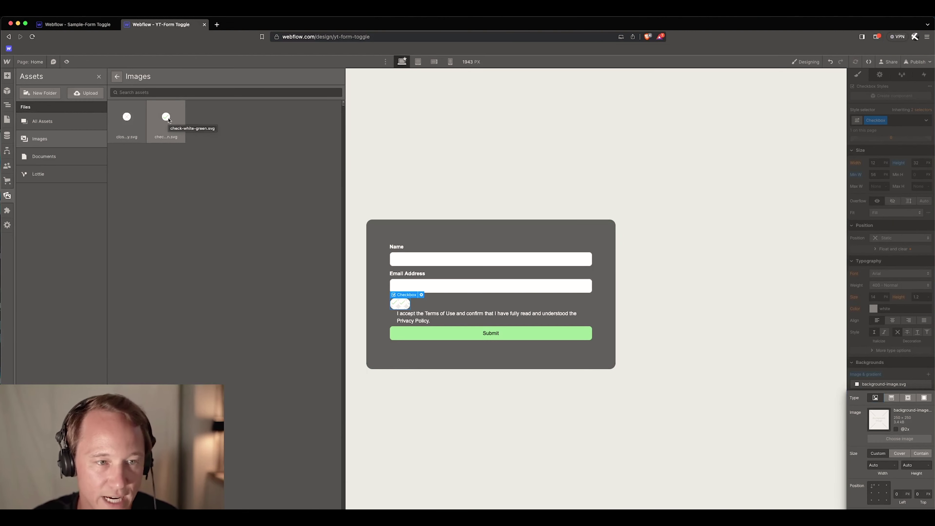
left_click(127, 119)
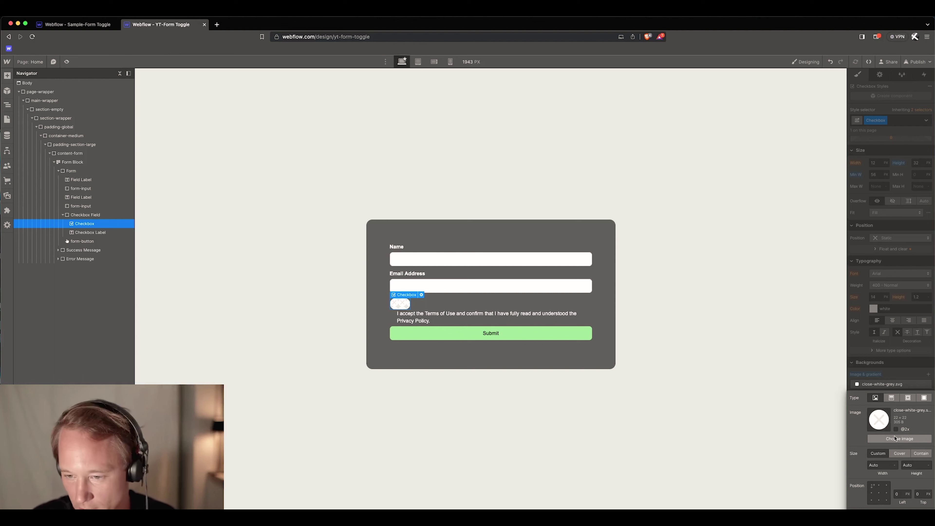
Size the background image 26 × 26 px, positioned Left 3 and Top 50%
left_click(885, 466)
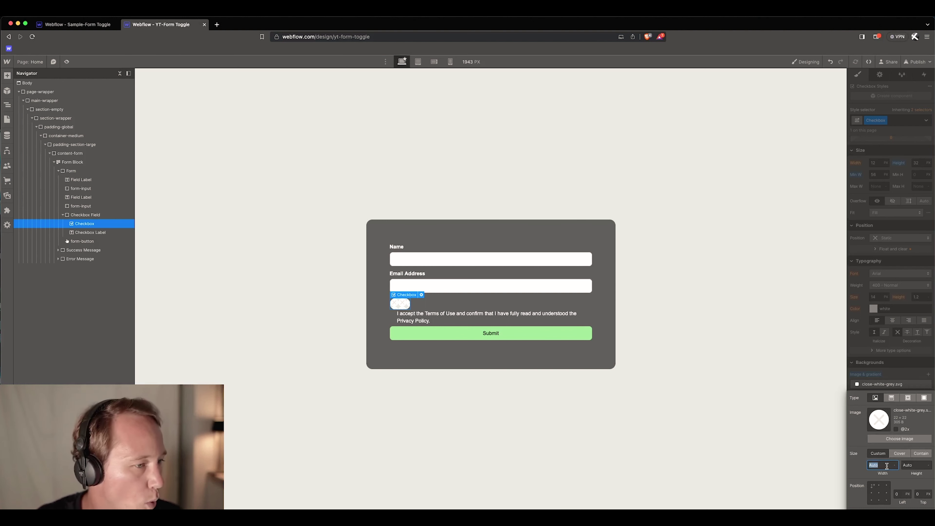
type("26")
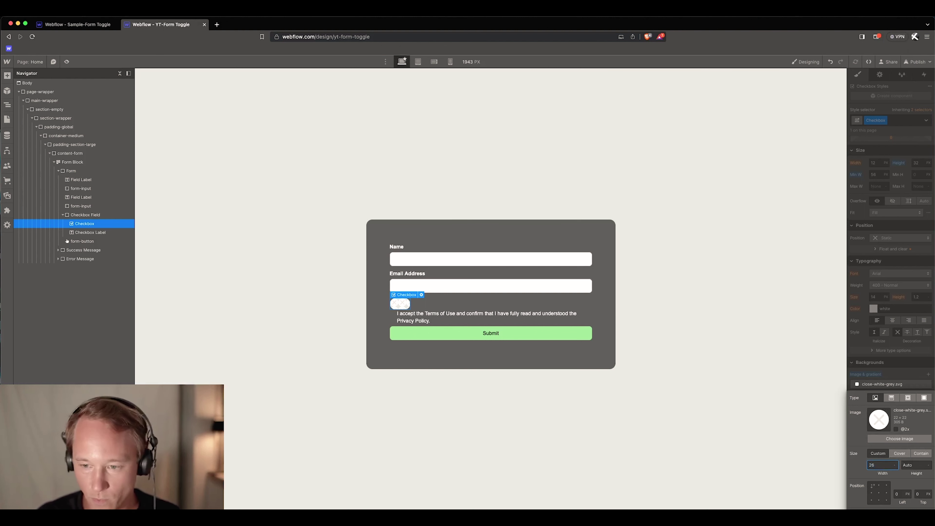
key("Tab")
type("26")
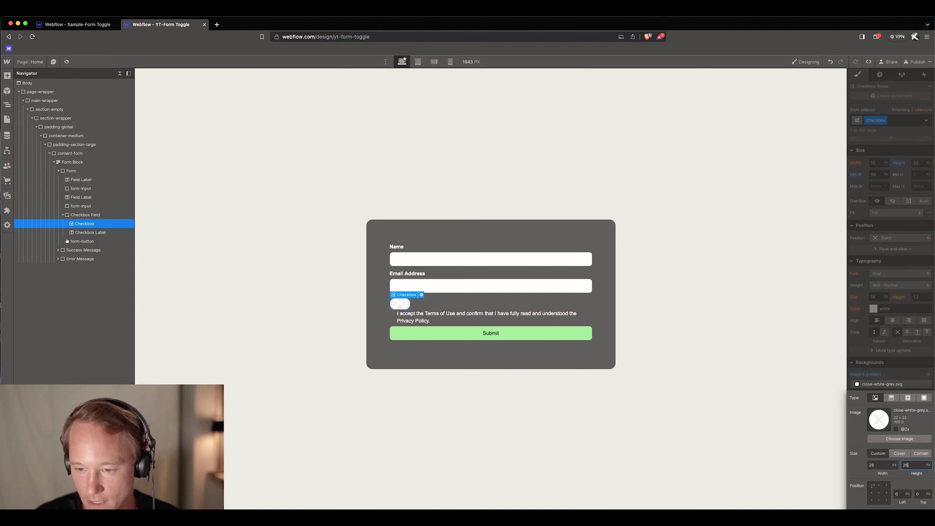
key("Return")
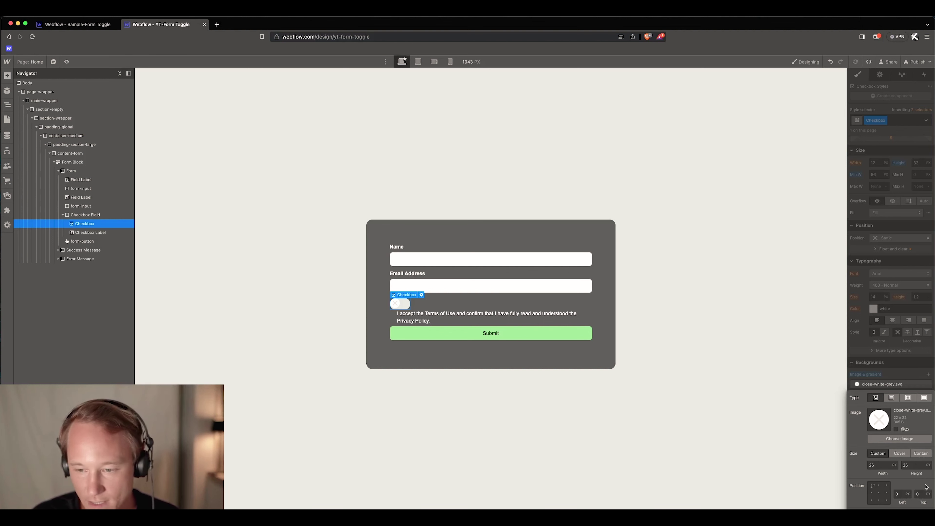
left_click(900, 494)
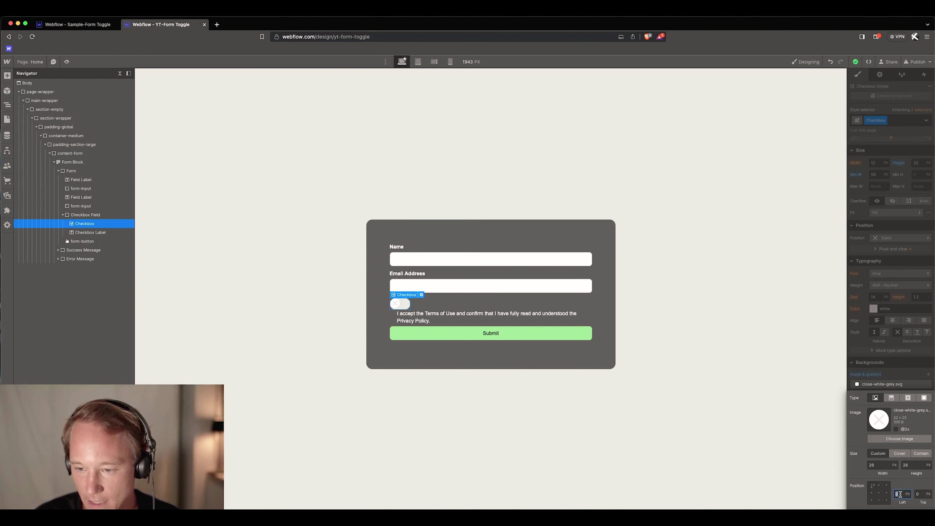
type("3")
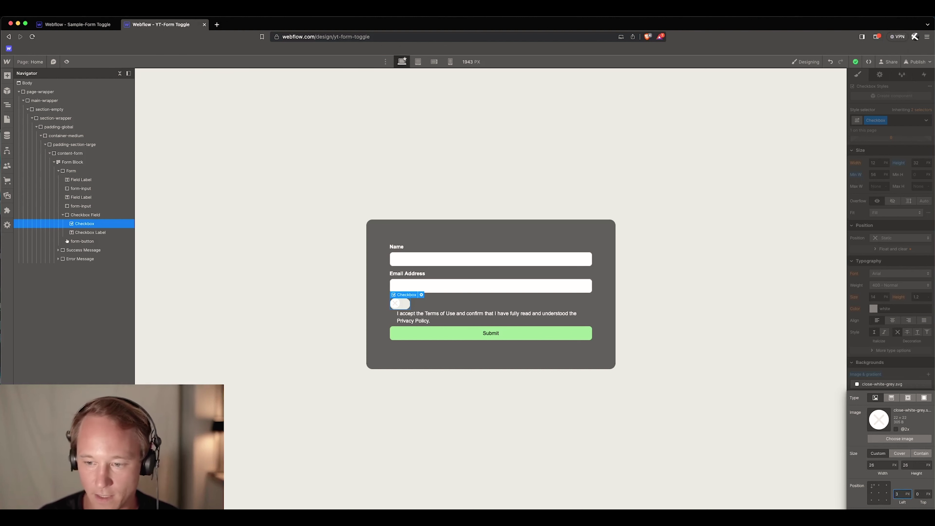
left_click(920, 495)
type("50%")
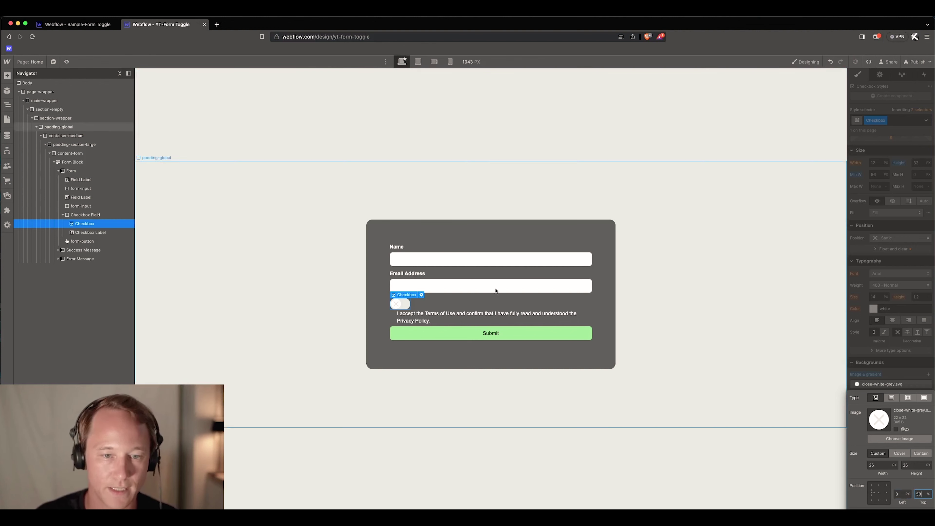
Lay out the Checkbox Field so the checkbox and its label sit side by side
left_click(443, 363)
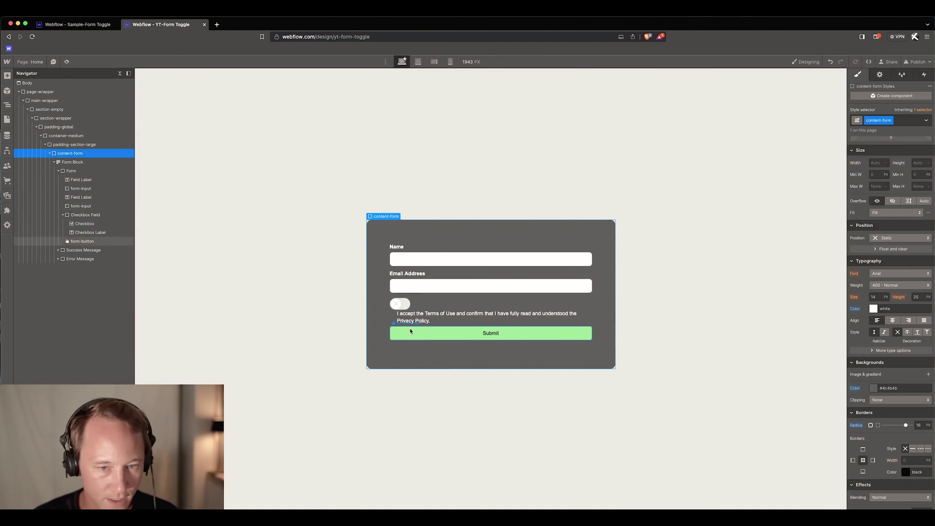
left_click(434, 303)
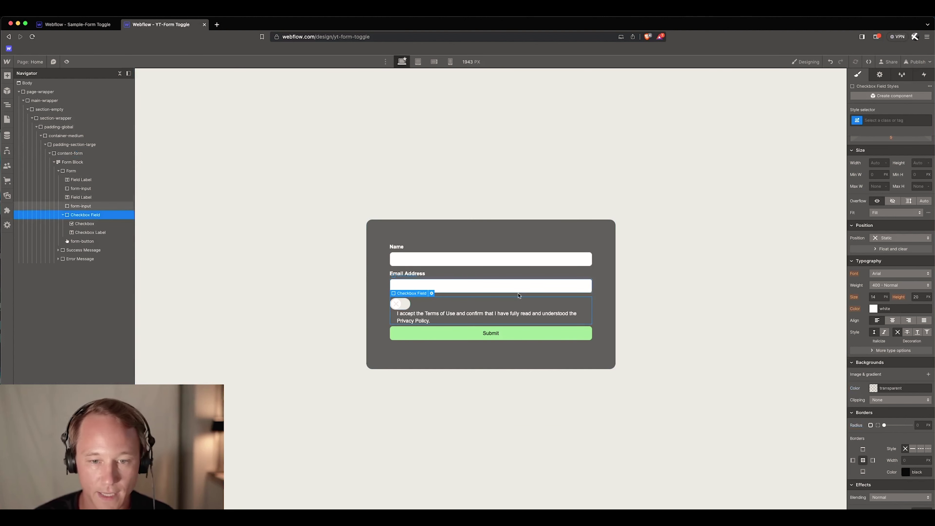
scroll(882, 166, "up", 3)
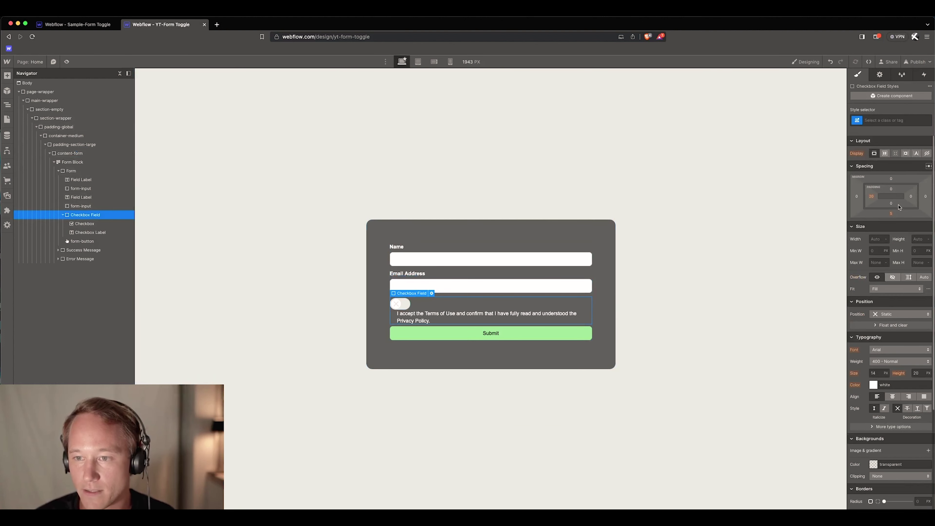
left_click(885, 153)
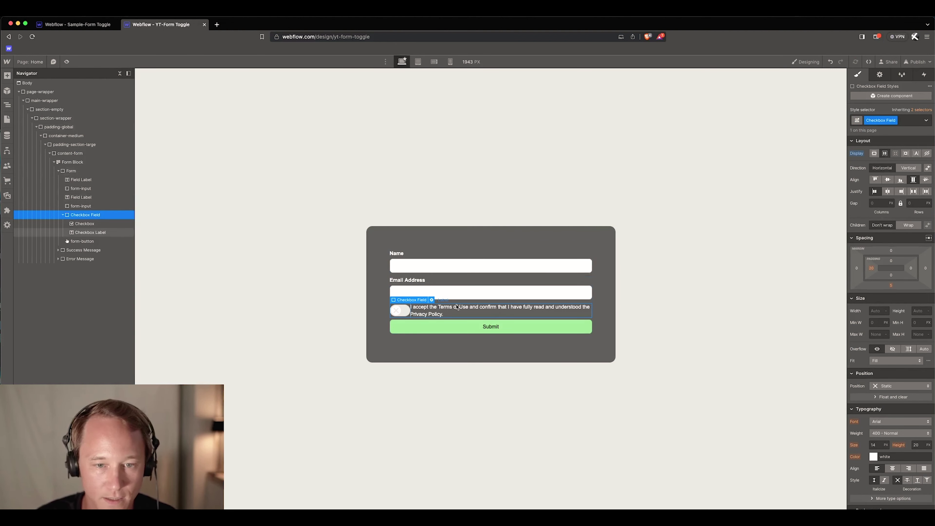
Give the Checkbox Label a 0.5rem left margin
left_click(440, 313)
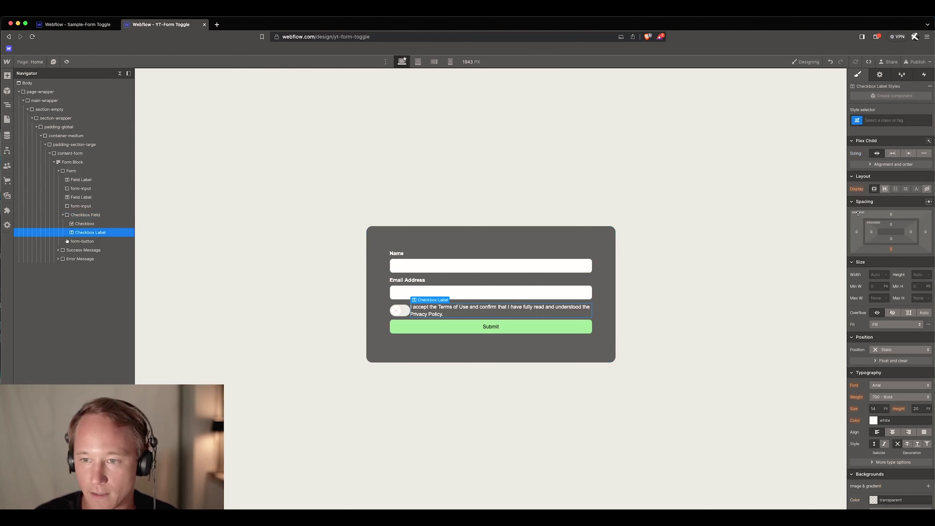
left_click(857, 232)
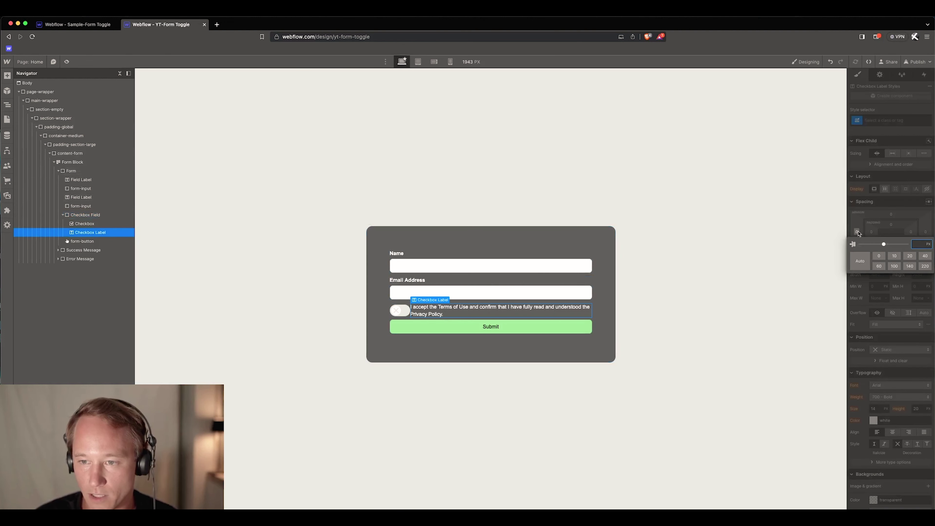
type("0.5re")
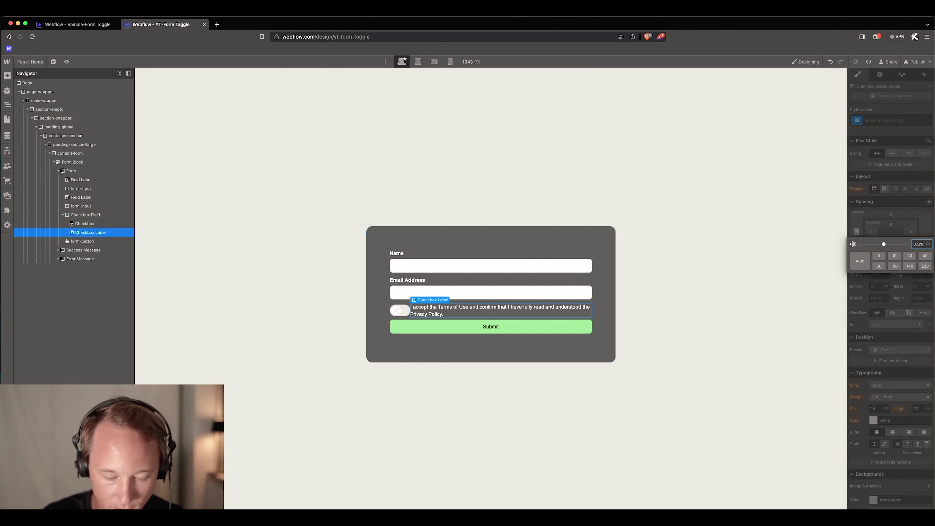
type("m")
key("Return")
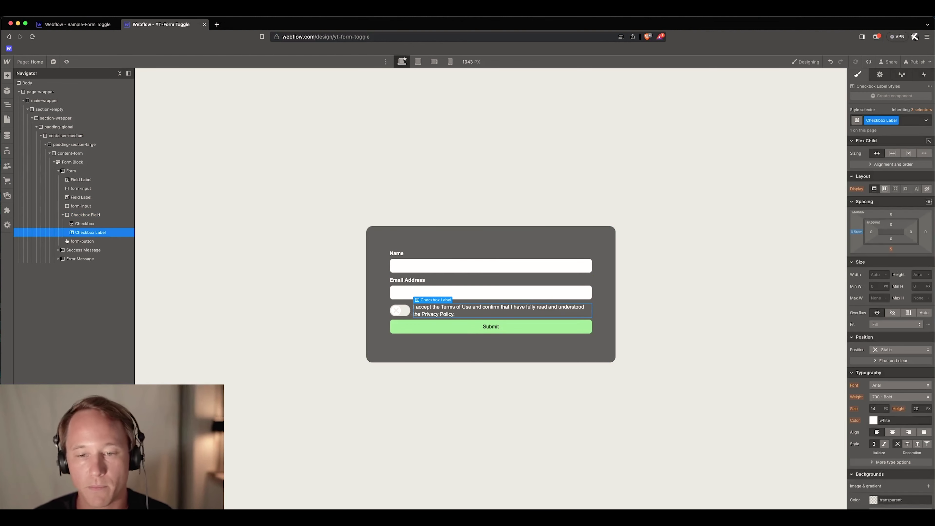
left_click(449, 345)
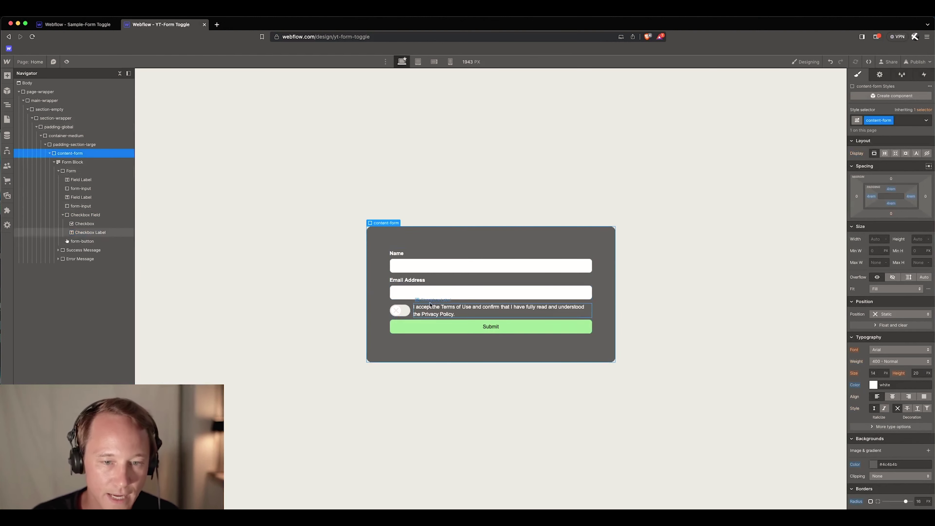
left_click(442, 314)
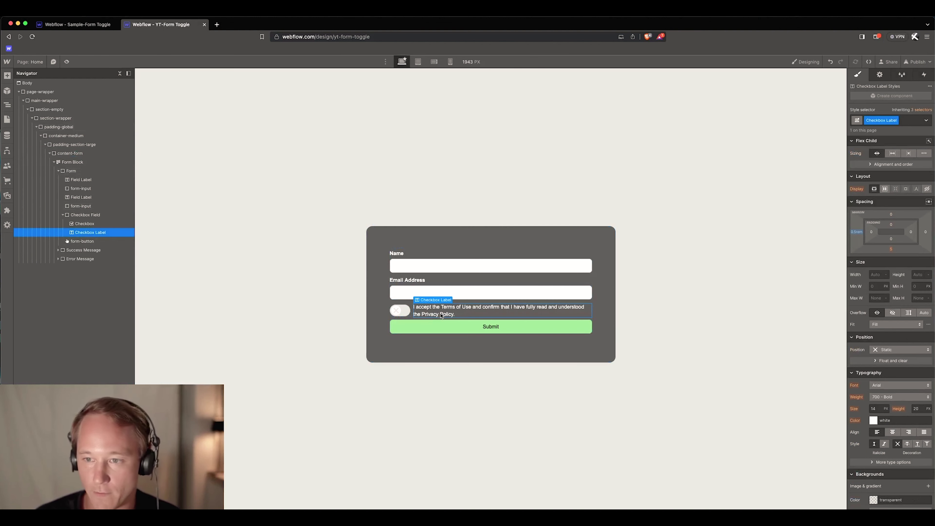
left_click(891, 249)
left_click(482, 348)
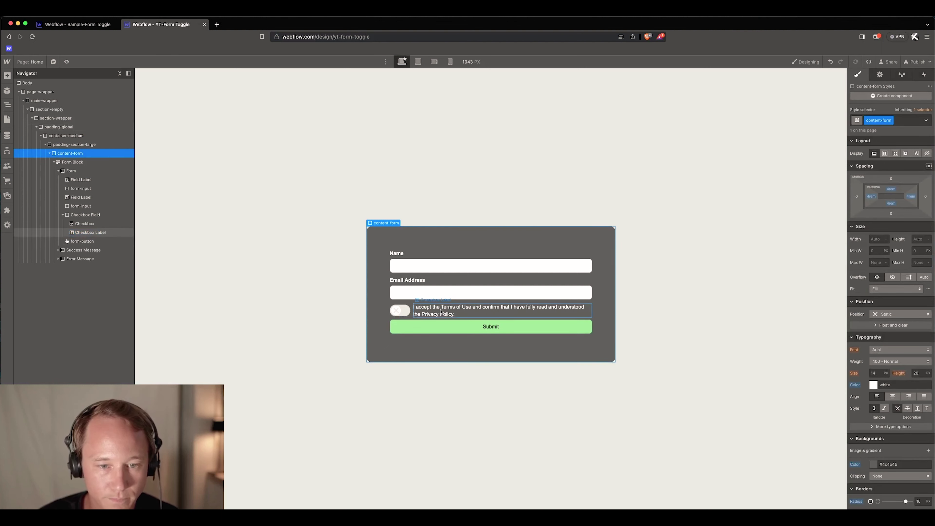
Try bottom margins of 0 and 0.8rem on the Checkbox Field, then revert to 1rem
left_click(80, 216)
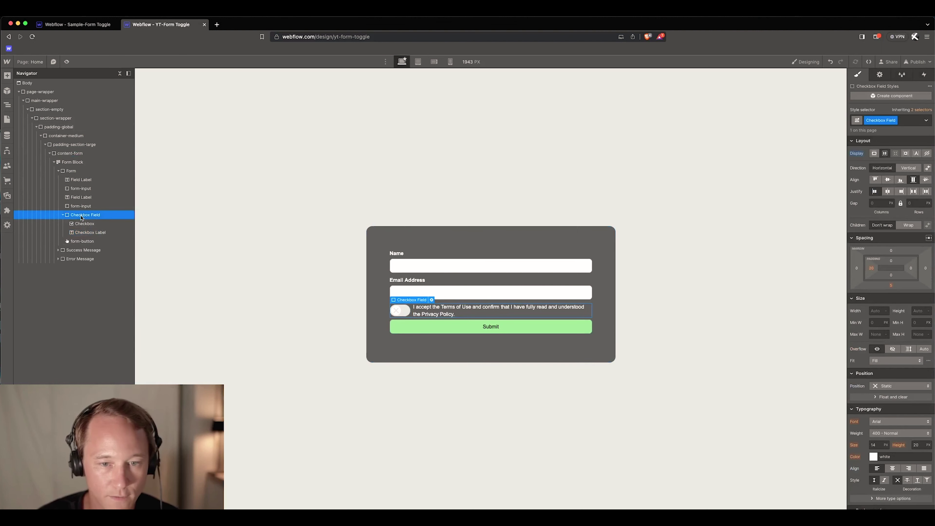
left_click(891, 285)
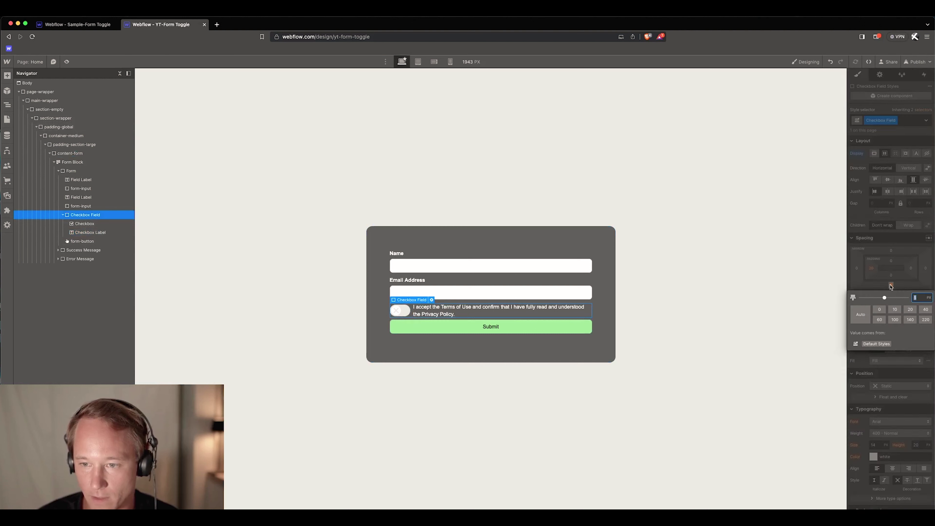
type("0")
key("Return")
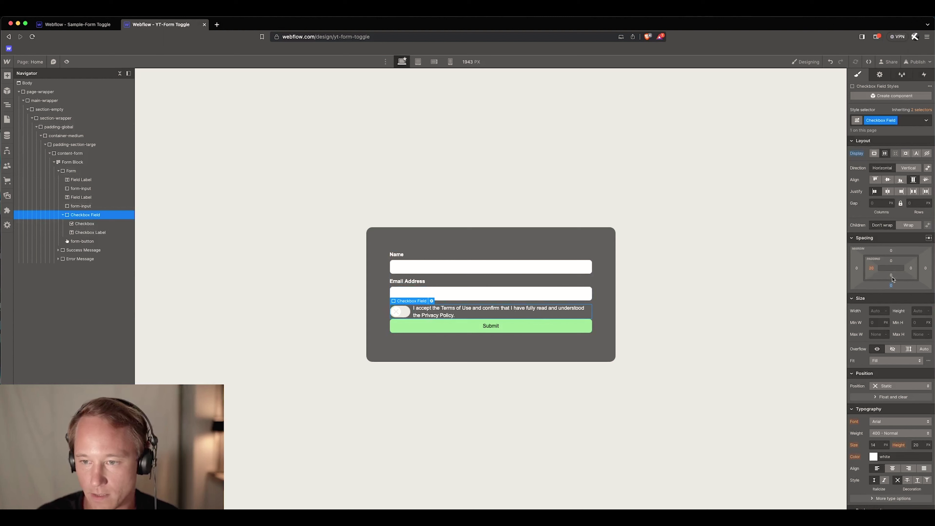
left_click(891, 286)
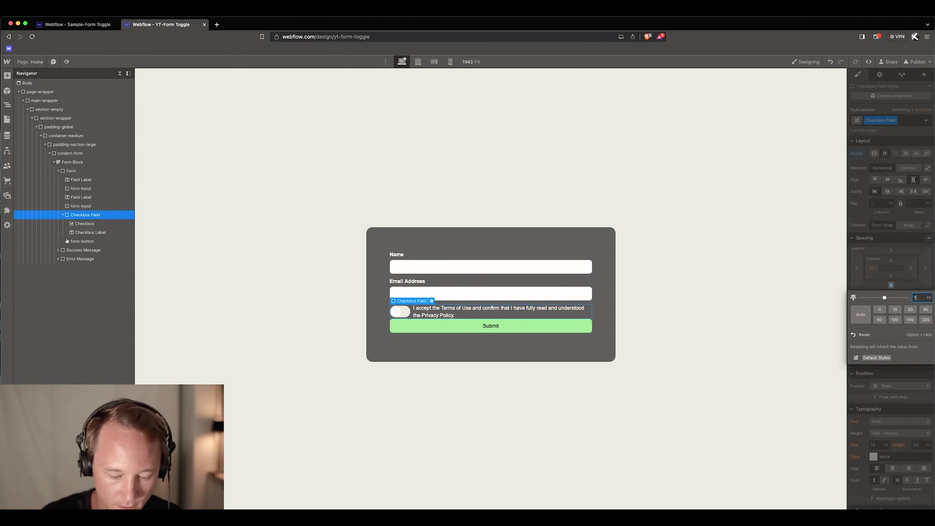
key("Return")
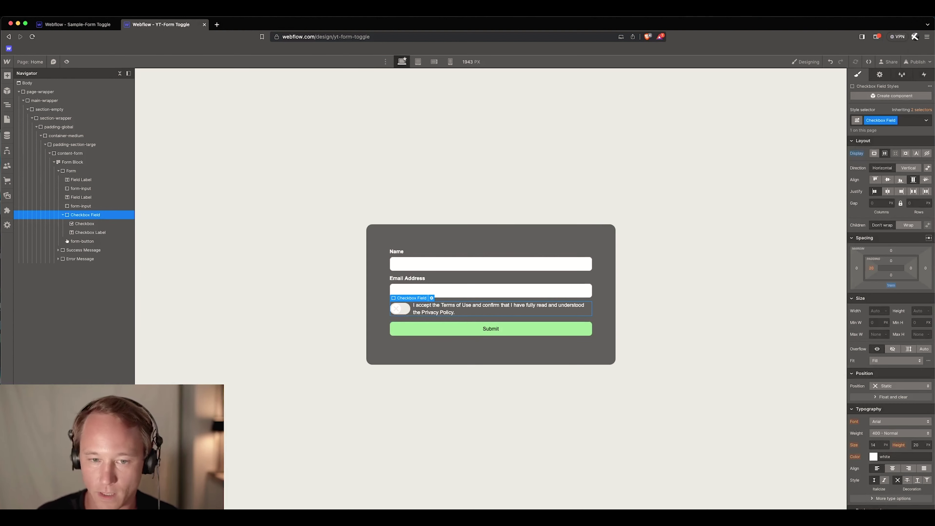
left_click_drag(892, 289, 892, 286)
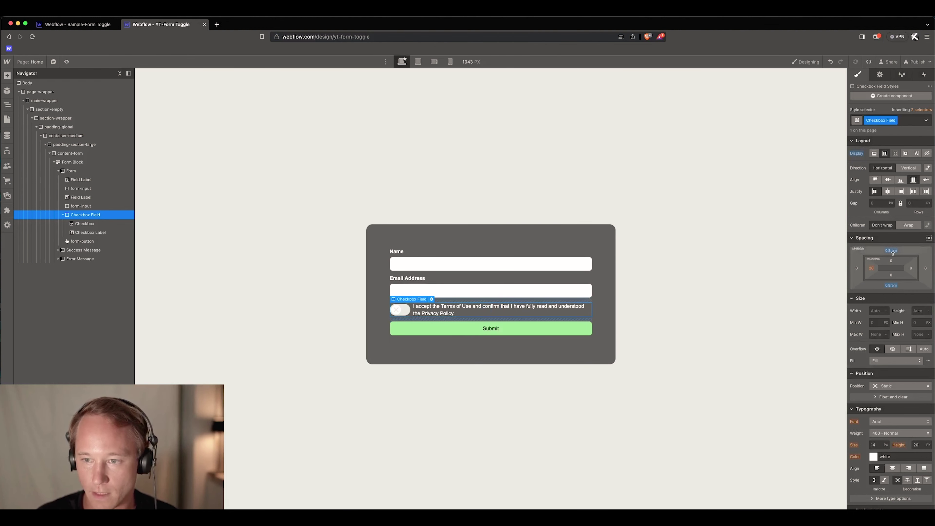
left_click(891, 286)
key("Escape")
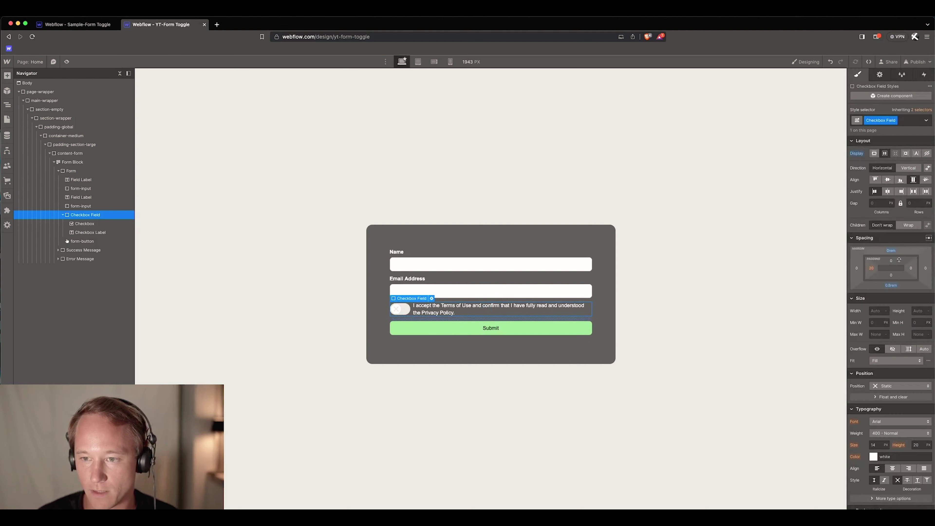
left_click(894, 286)
type("1")
key("Return")
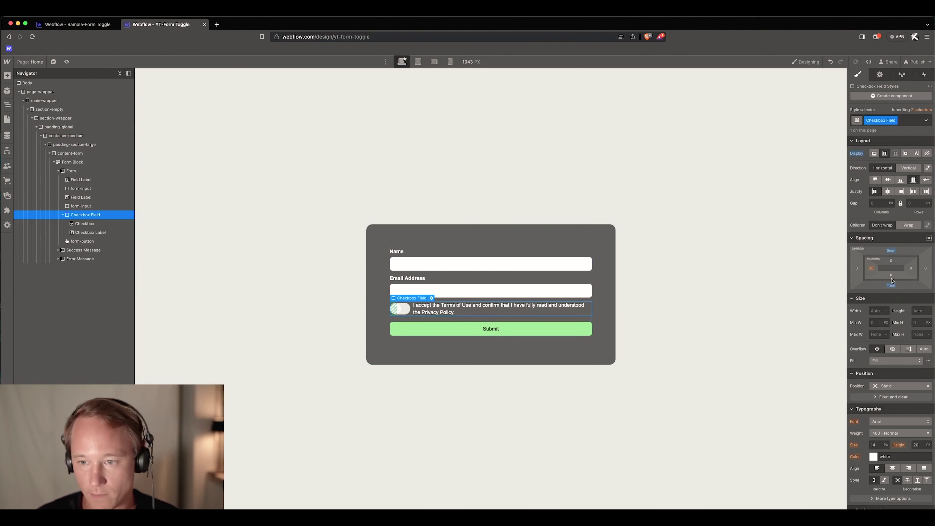
Set the Checkbox Field's bottom margin to 0.5rem
left_click(891, 286)
type("0.5")
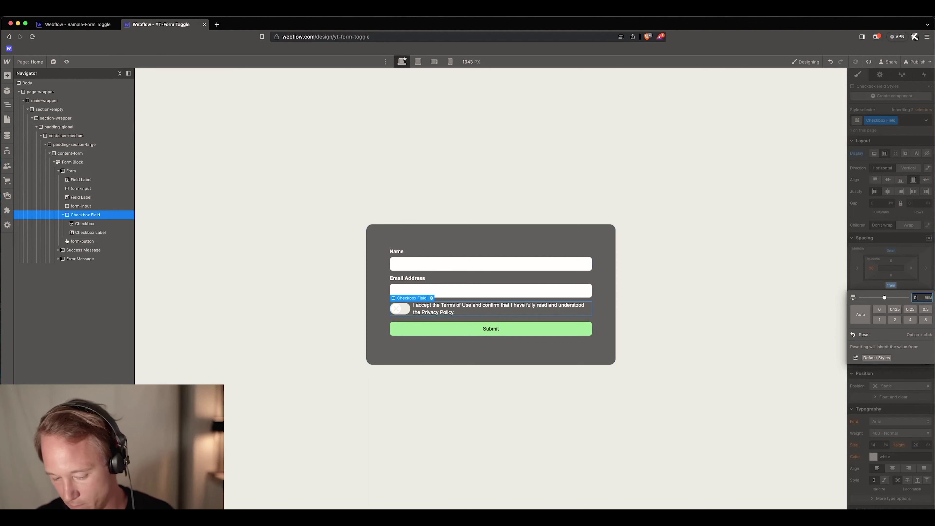
key("Return")
left_click(499, 382)
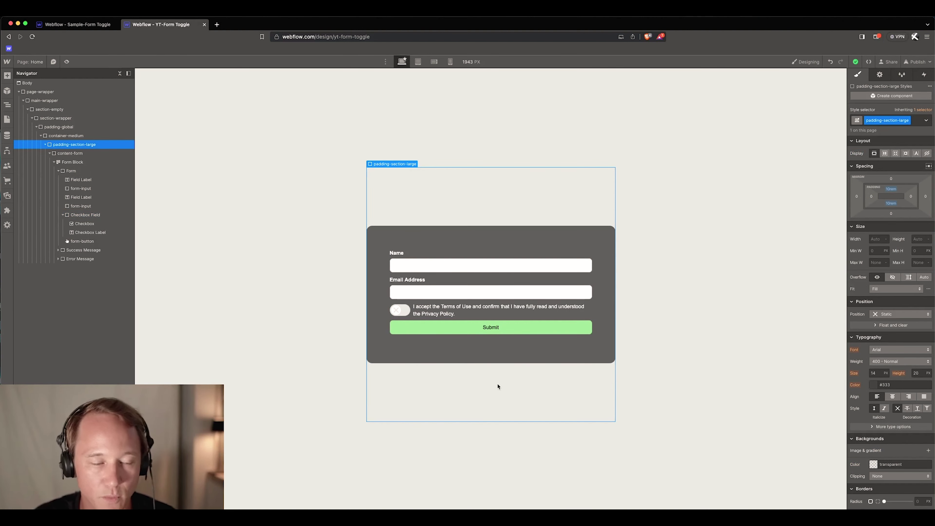
Select the checkbox, switch to its Checked state, and open its background image settings
left_click(401, 311)
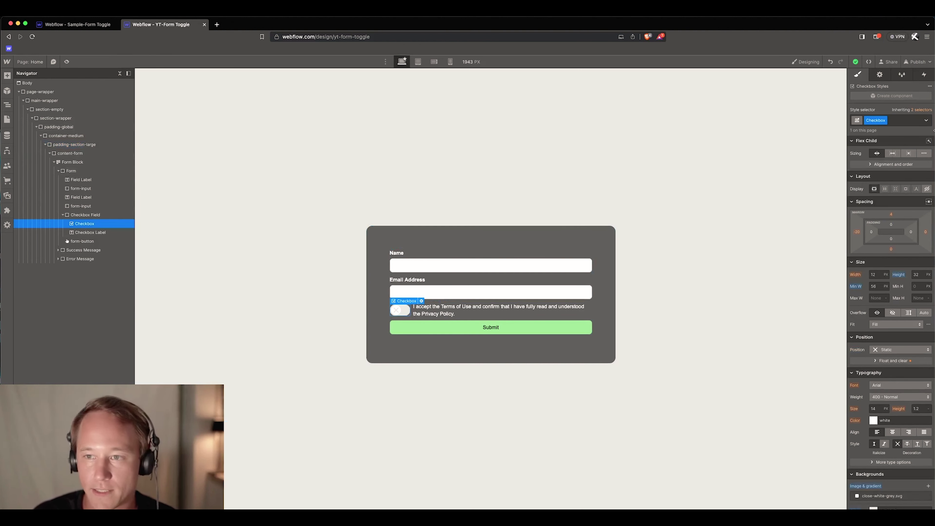
left_click(927, 121)
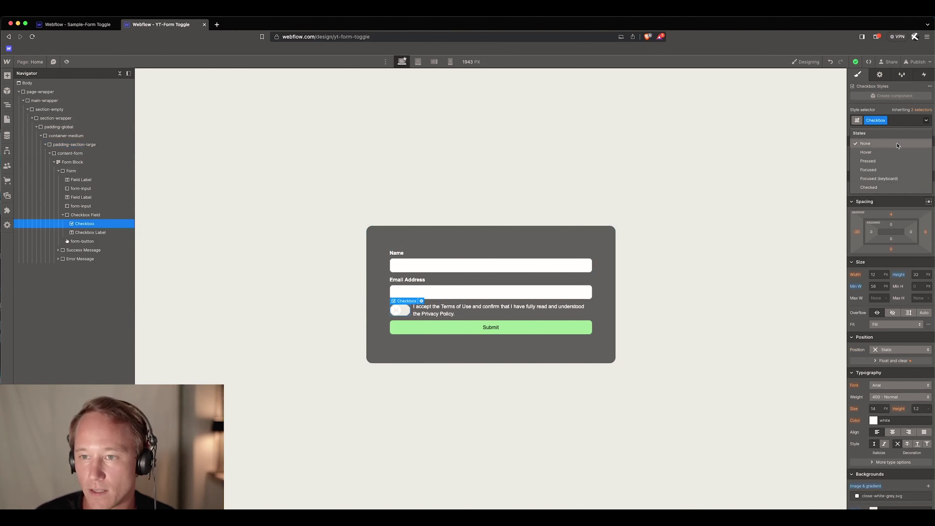
left_click(881, 187)
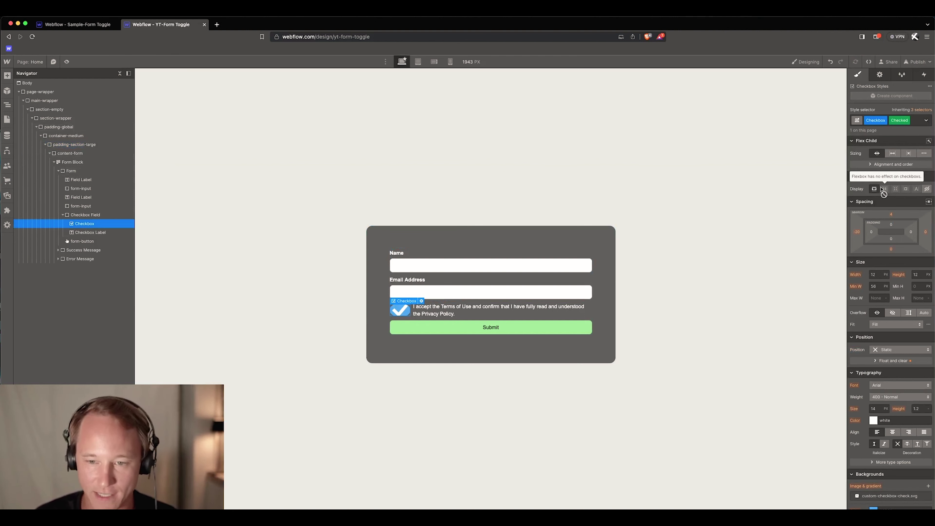
scroll(896, 480, "down", 2)
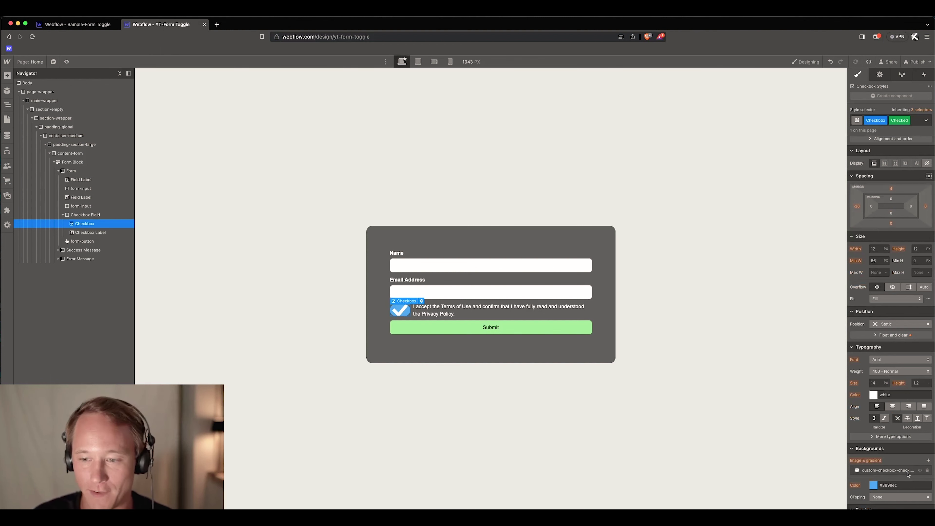
scroll(907, 474, "down", 1)
left_click(902, 442)
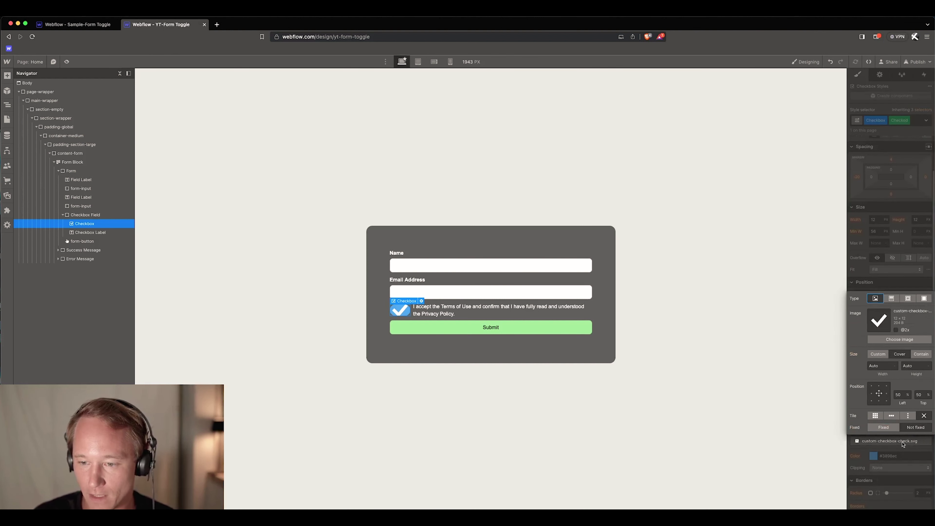
Replace the Checked state's image with check-white-green.svg
left_click(900, 340)
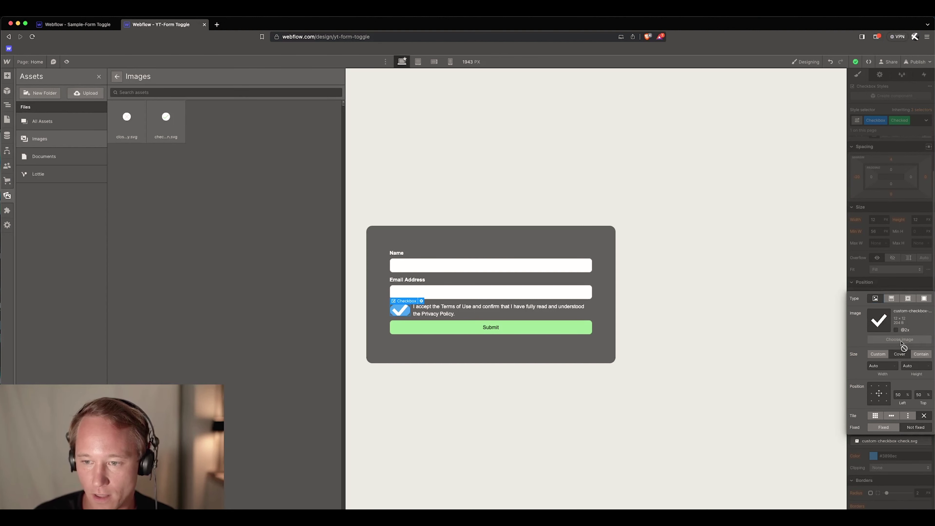
left_click(127, 122)
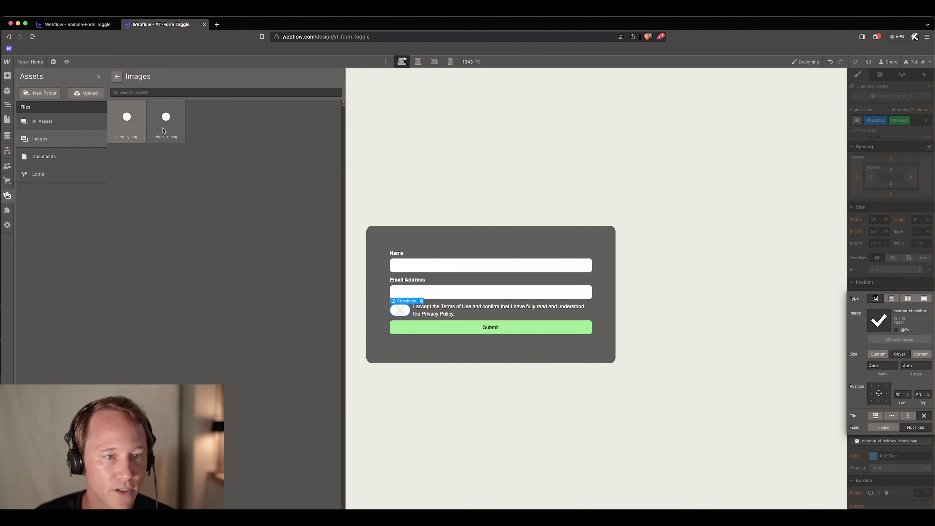
double_click(165, 125)
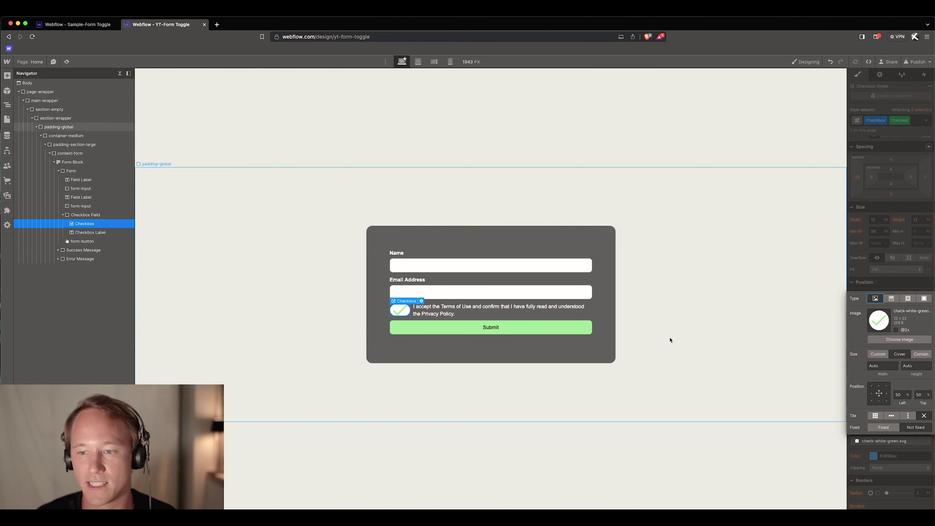
Give the knob image a custom 26 × 26 px size and a 26px left position
left_click(878, 354)
left_click(882, 366)
type("26")
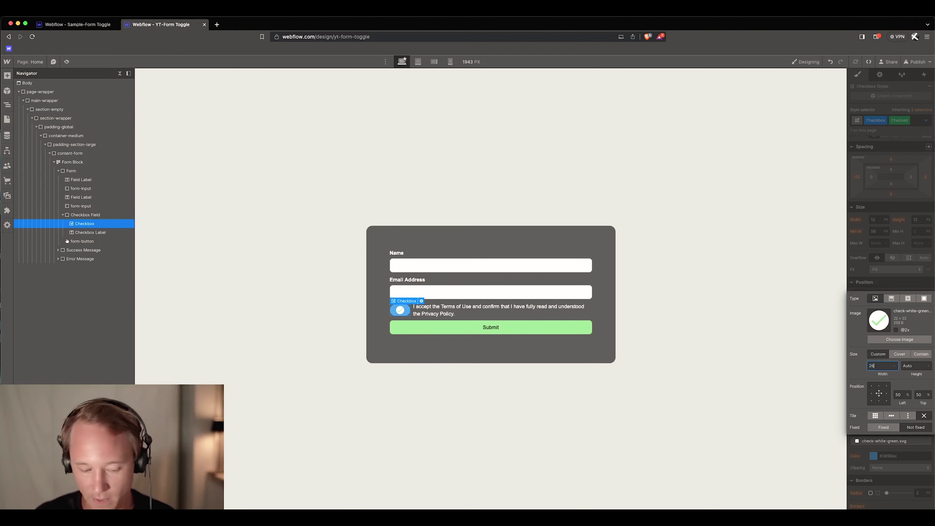
key("Tab")
type("2")
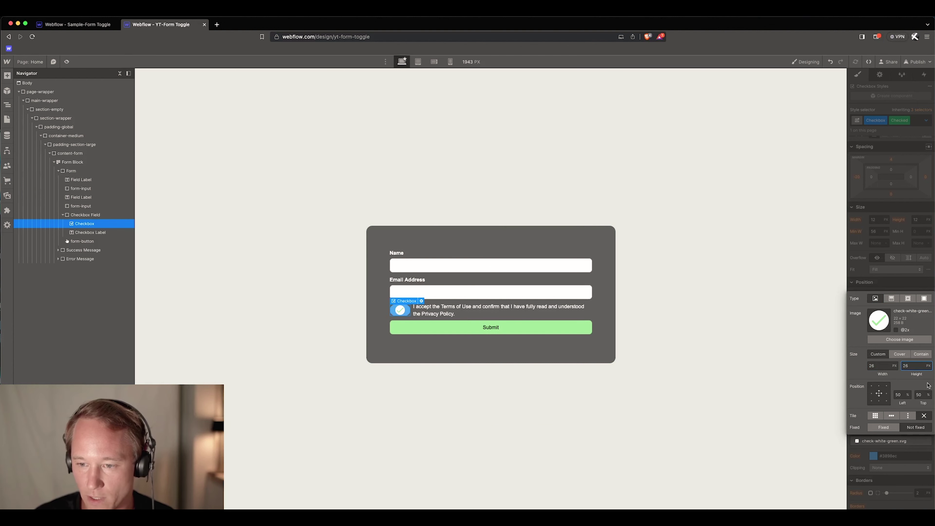
left_click(900, 393)
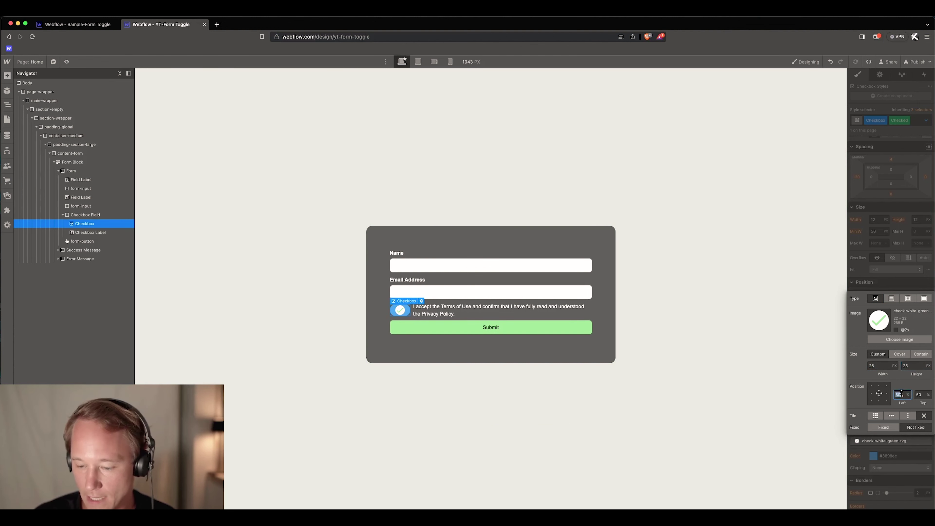
type("26")
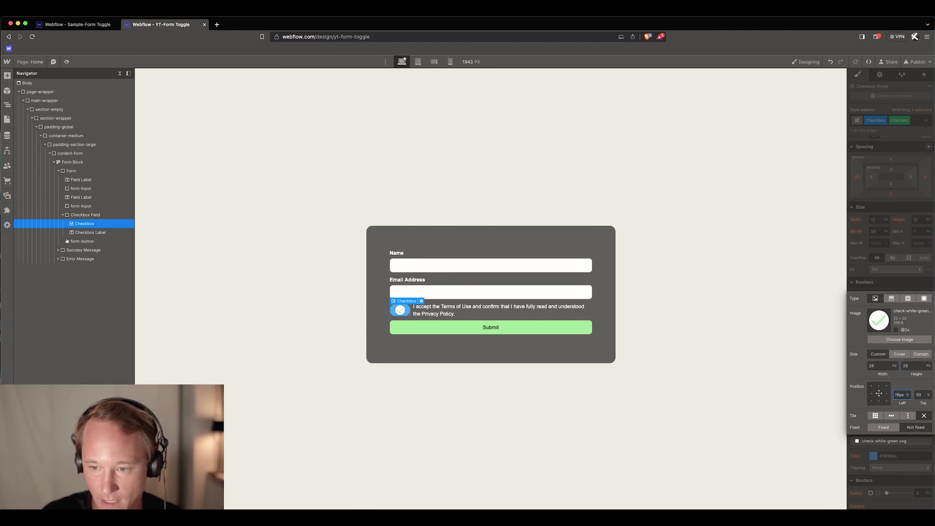
key("Return")
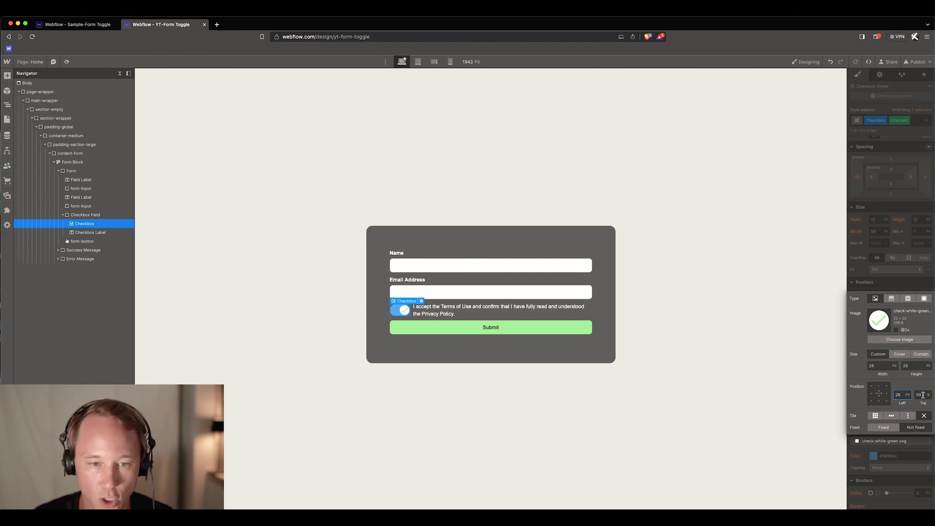
left_click(896, 281)
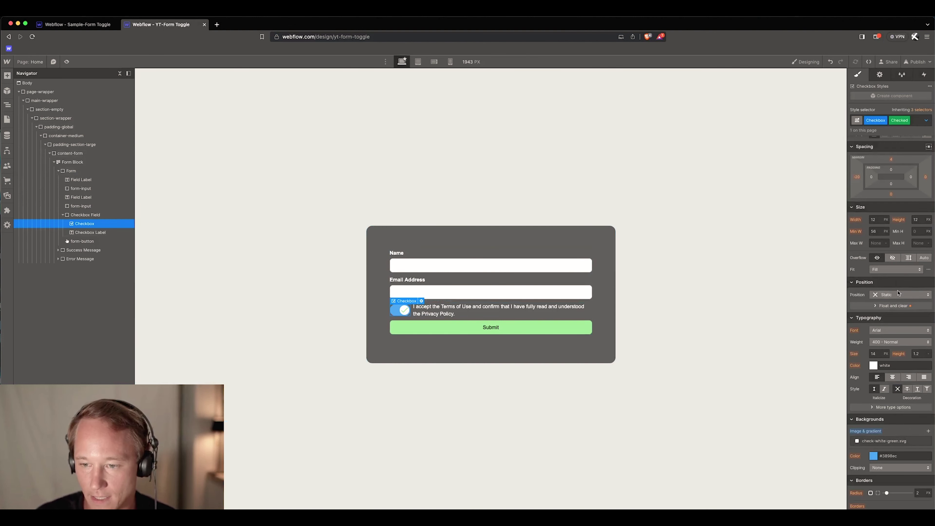
Set the checked toggle's background colour to the Submit button green (#8cd68b)
scroll(885, 429, "down", 1)
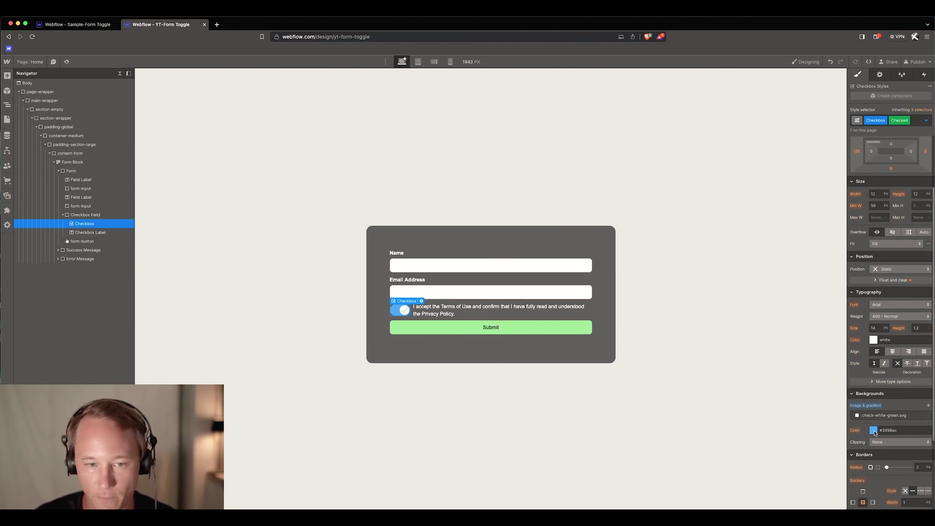
left_click(872, 430)
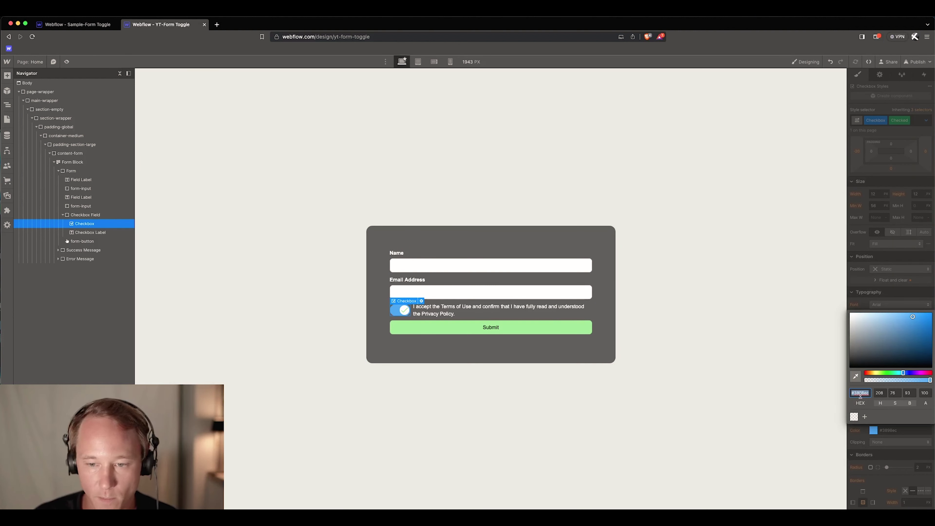
left_click(855, 376)
left_click(527, 334)
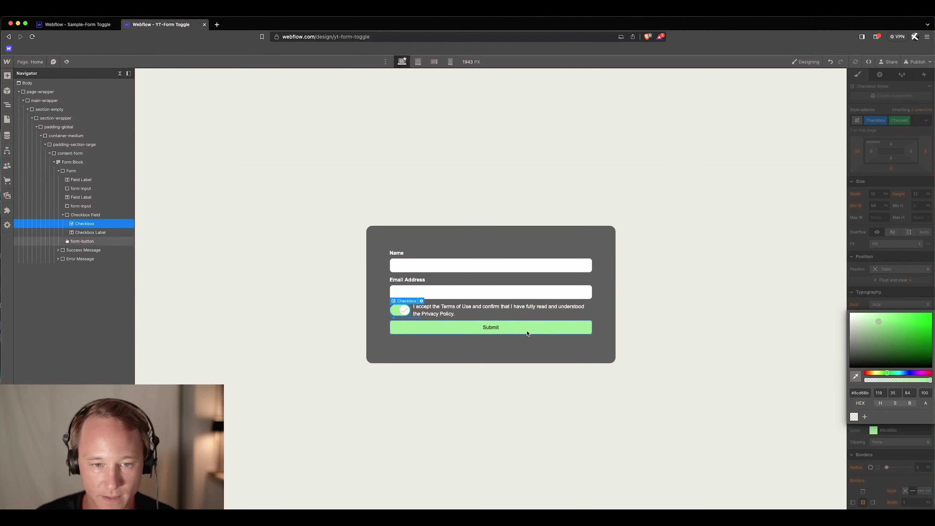
left_click(890, 294)
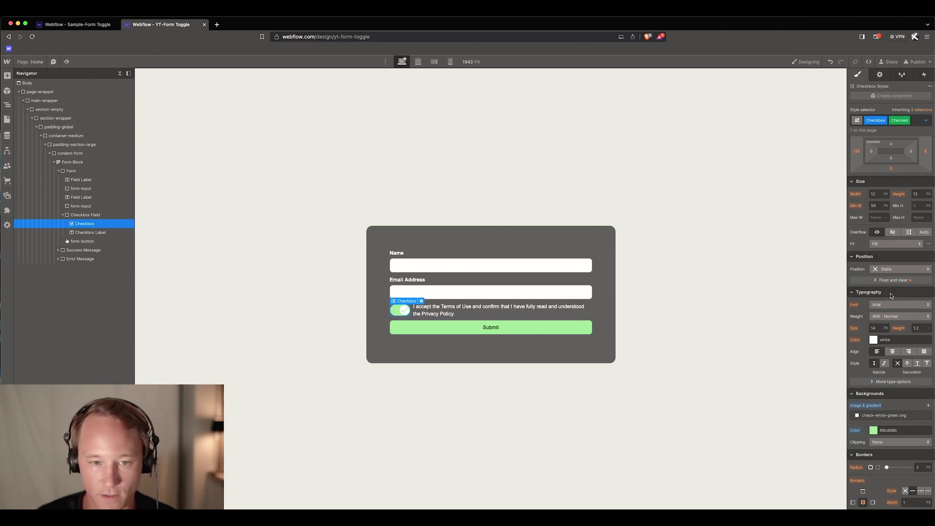
left_click(67, 62)
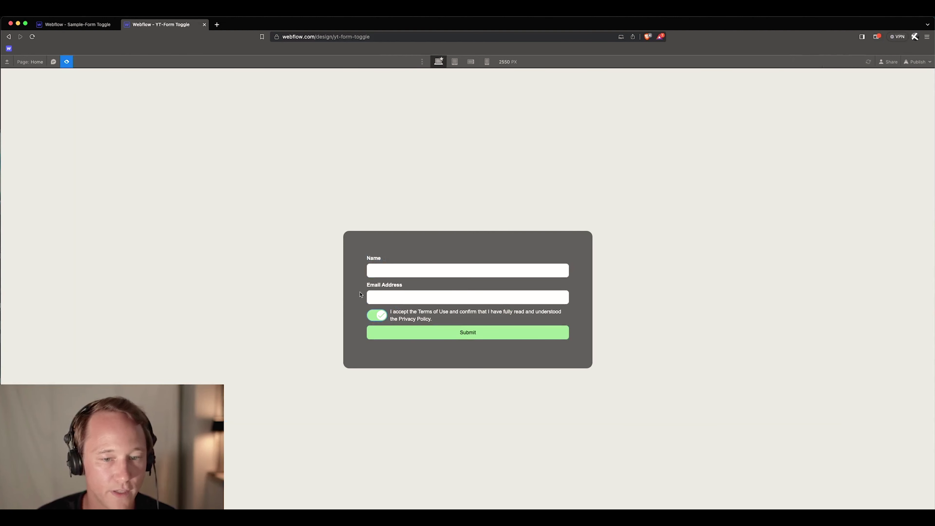
left_click(382, 318)
left_click(382, 318)
left_click(382, 318)
left_click(382, 318)
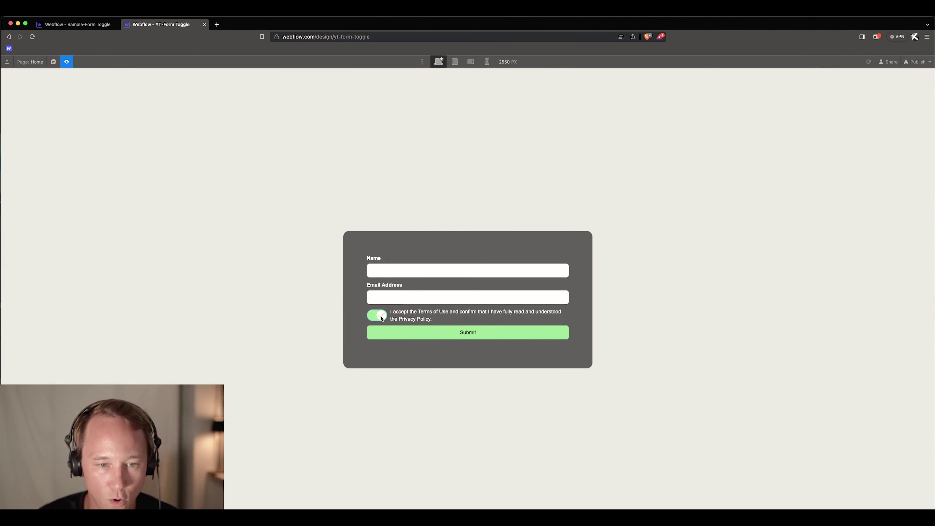
left_click(381, 319)
left_click(382, 318)
left_click(382, 319)
left_click(382, 319)
left_click(381, 318)
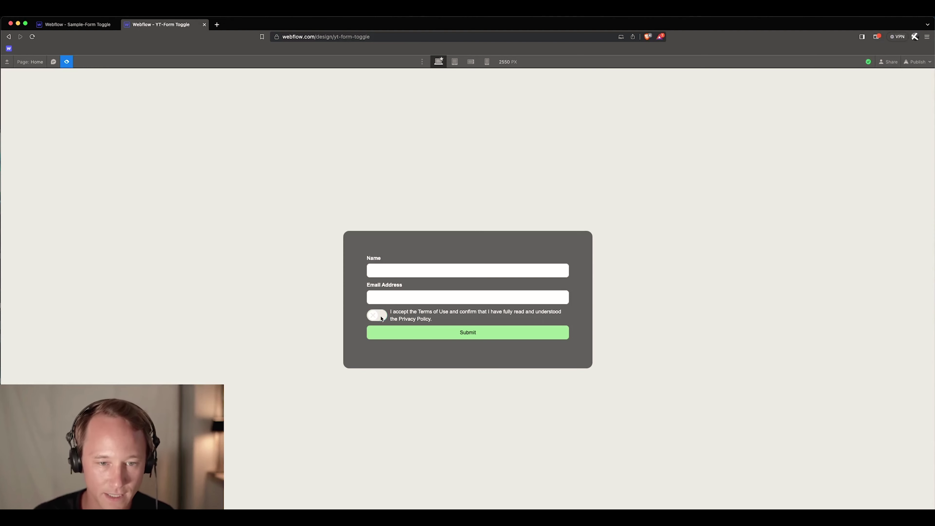
left_click(382, 319)
left_click(381, 319)
left_click(381, 318)
left_click(382, 319)
left_click(382, 318)
left_click(381, 319)
left_click(382, 319)
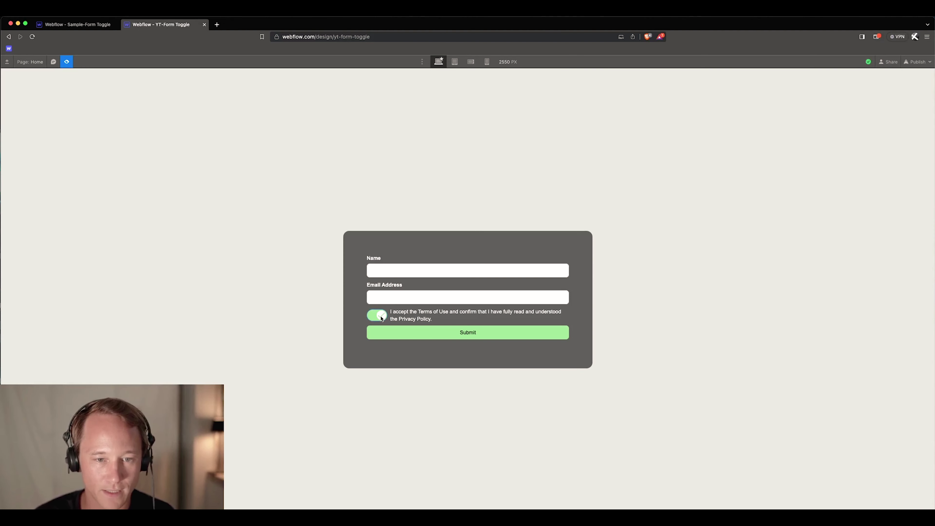
left_click(382, 318)
left_click(381, 318)
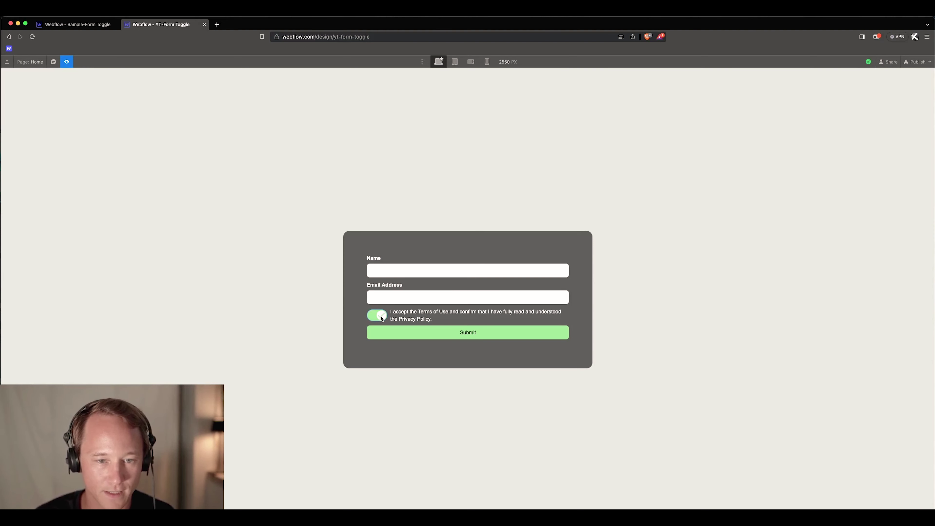
left_click(67, 62)
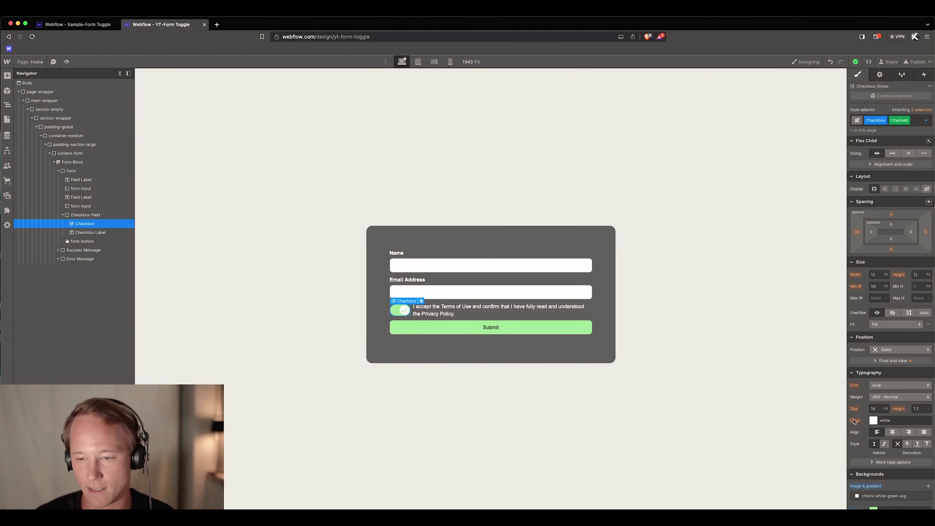
Reselect the checkbox and add its 200ms opacity transition
scroll(883, 429, "down", 5)
left_click(530, 413)
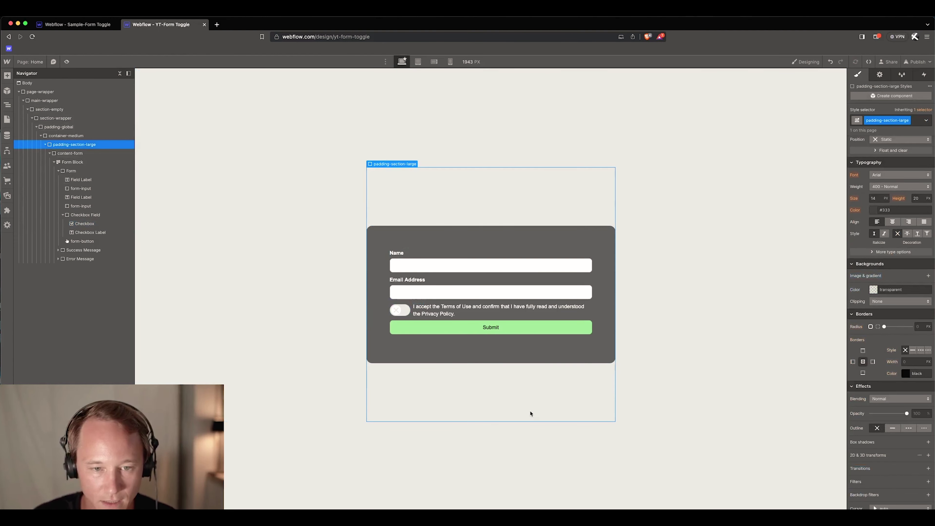
left_click(399, 310)
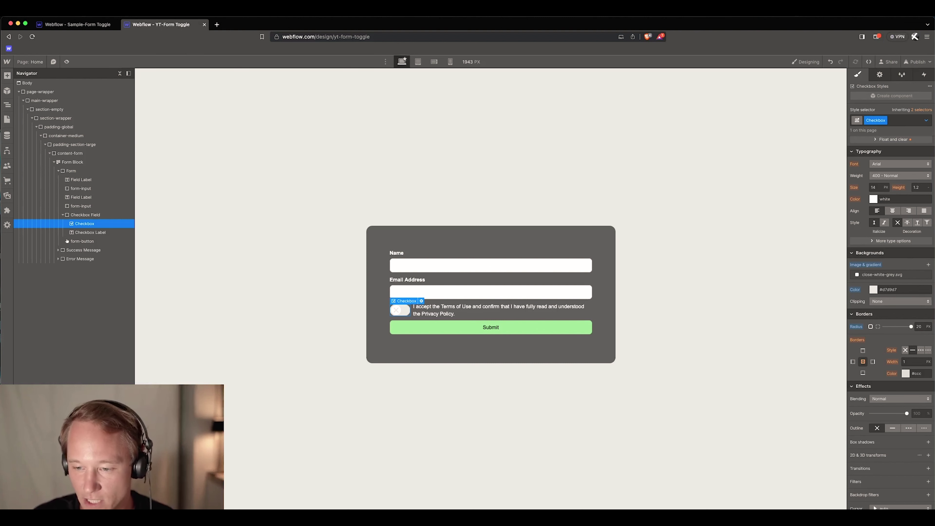
left_click(928, 468)
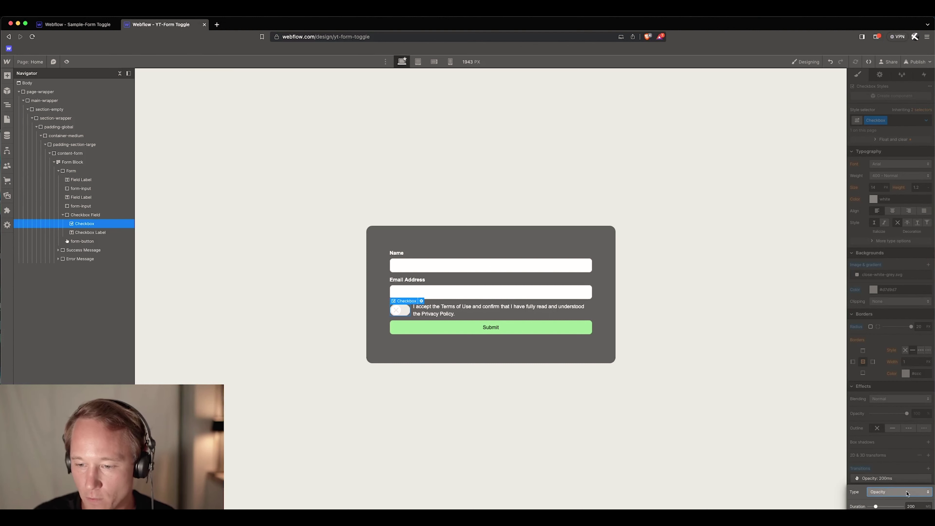
left_click(906, 471)
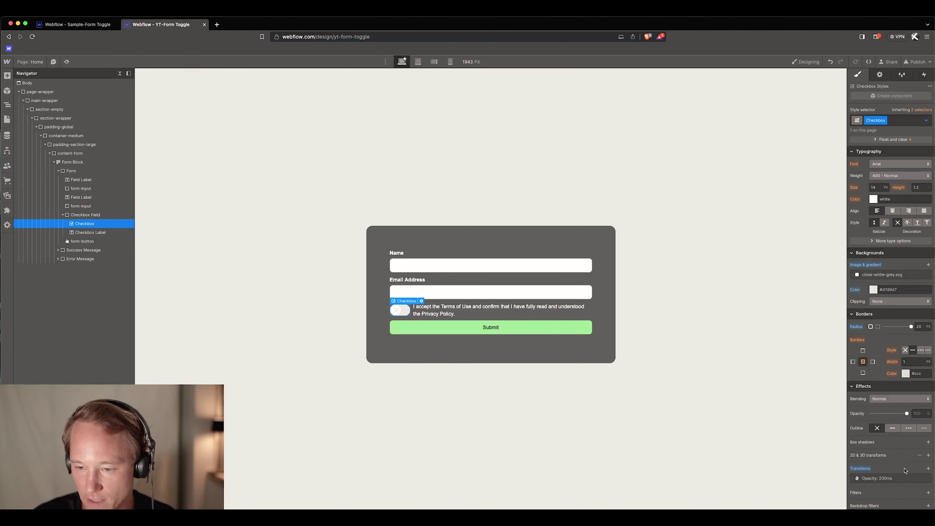
Add a 500ms Transform transition to the checkbox
left_click(926, 469)
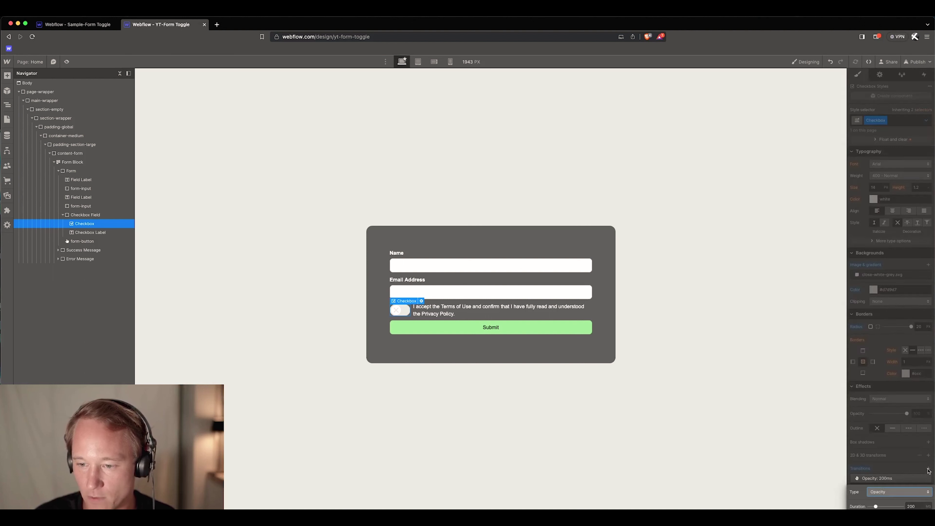
left_click(898, 492)
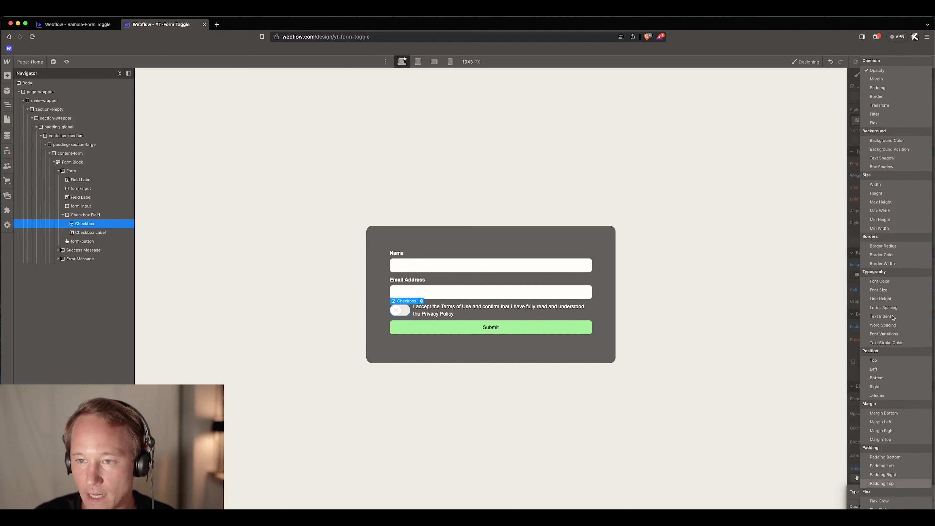
left_click(883, 106)
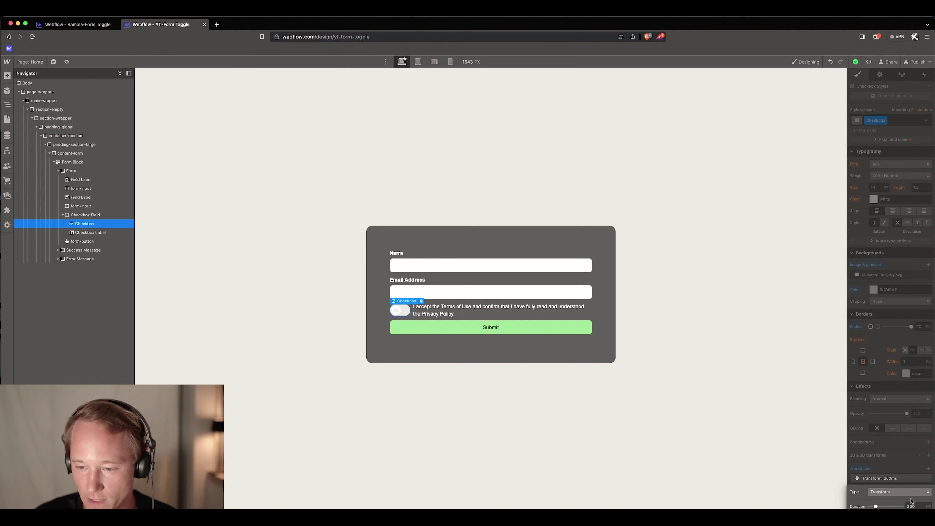
left_click(912, 506)
type("5")
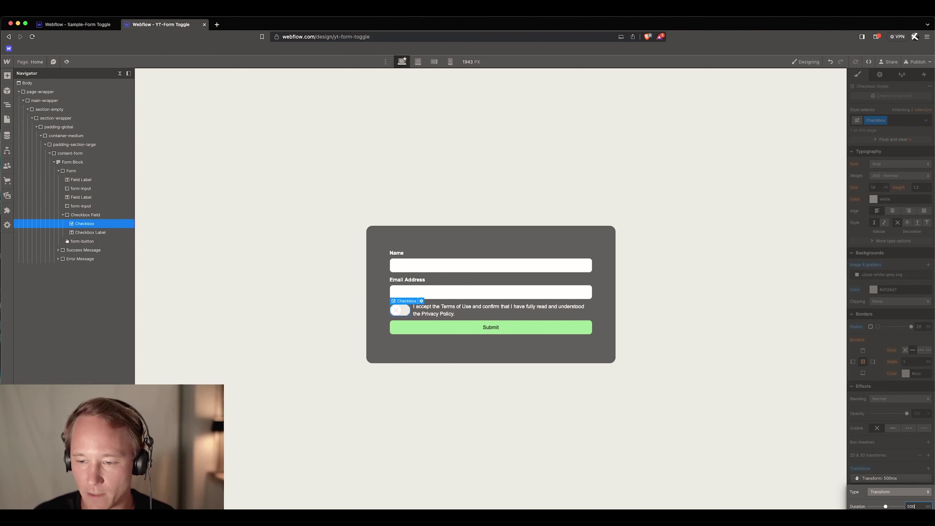
left_click(901, 469)
Add 500ms Background Color and Background Position transitions to the checkbox
left_click(928, 468)
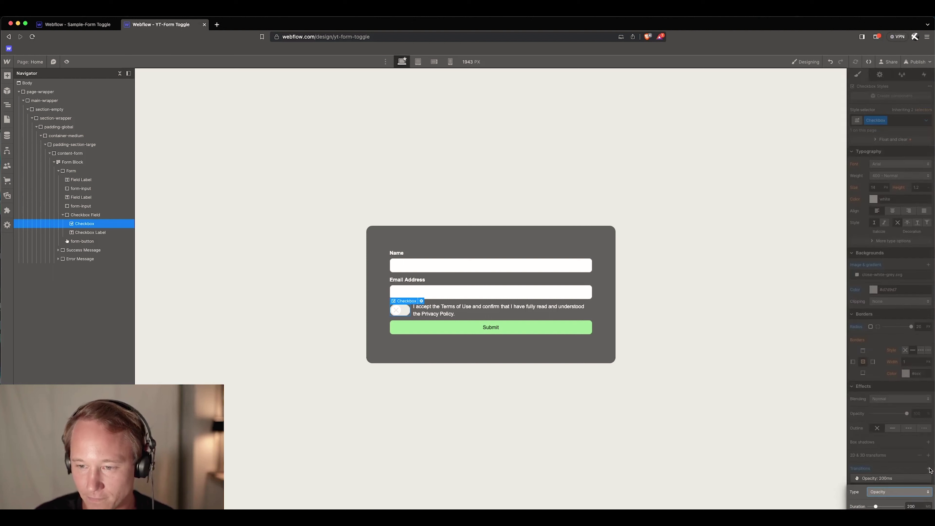
left_click(911, 494)
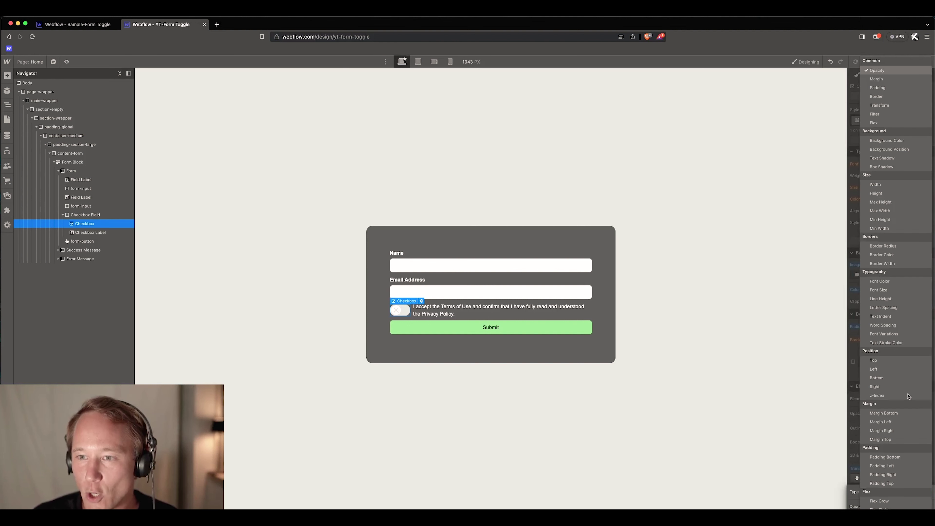
left_click(886, 140)
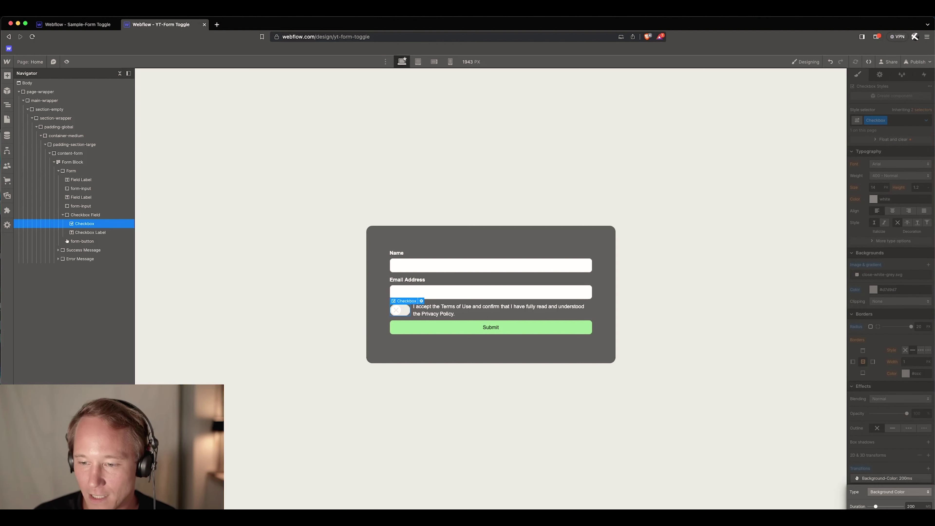
left_click(918, 506)
type("500")
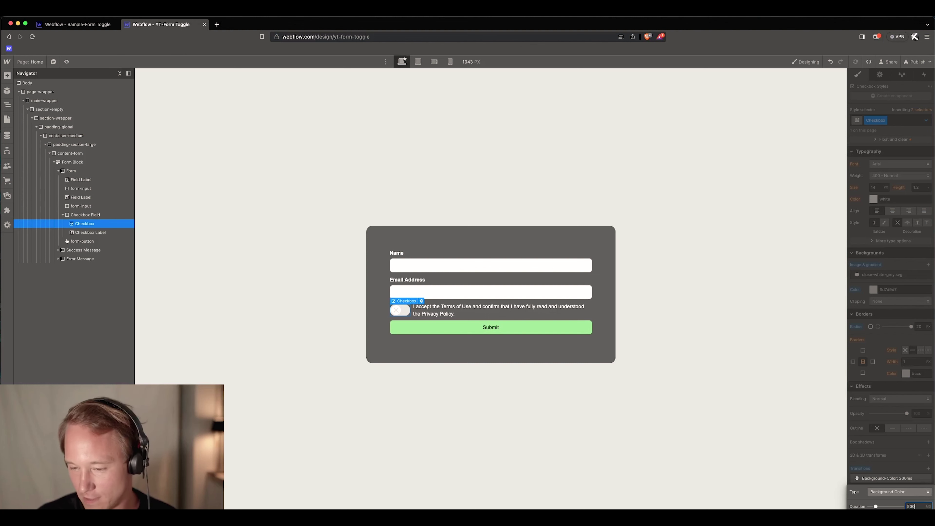
left_click(904, 471)
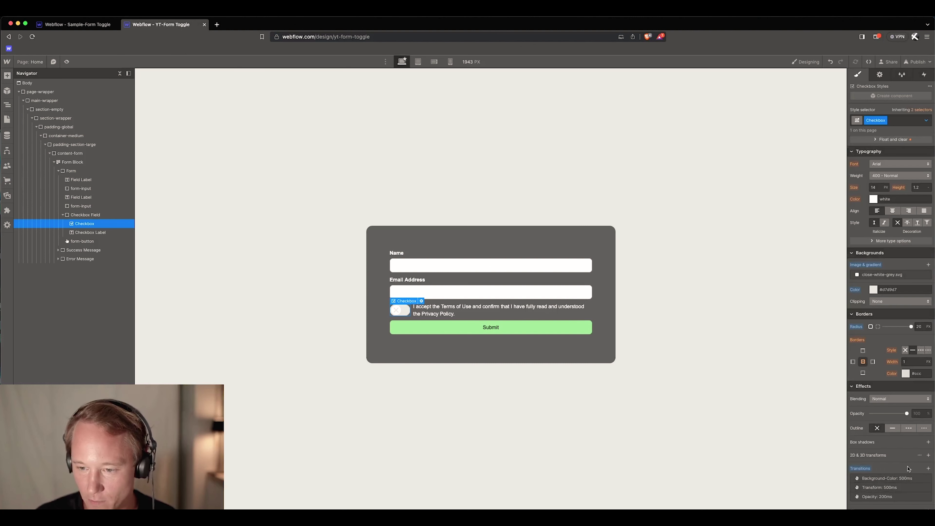
left_click(928, 468)
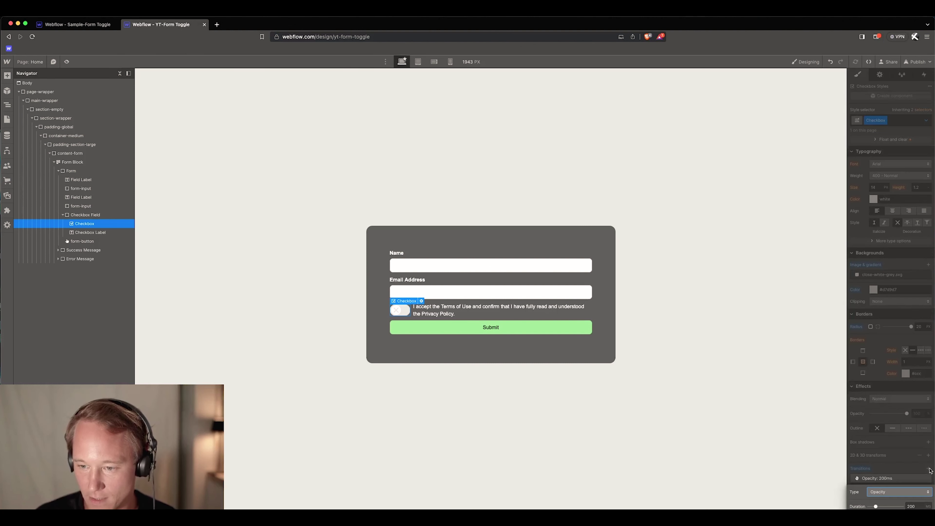
left_click(896, 492)
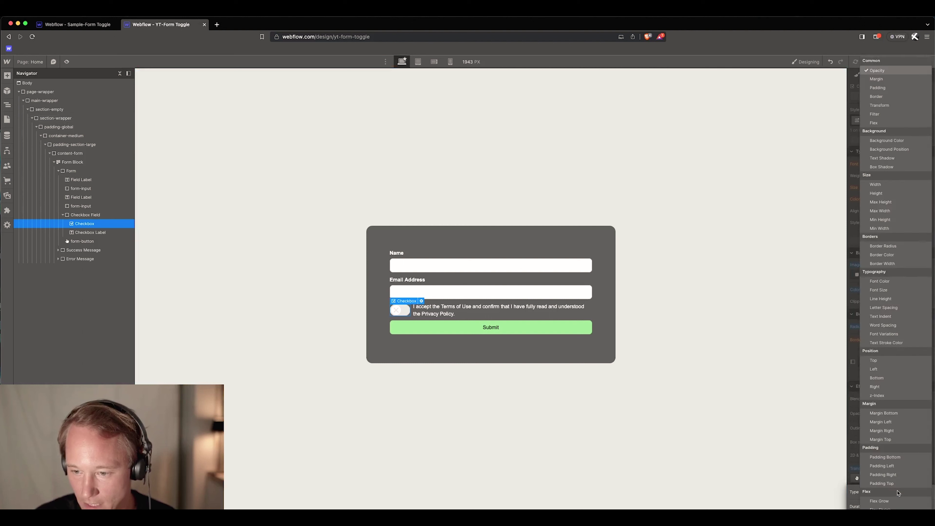
left_click(889, 149)
left_click(910, 507)
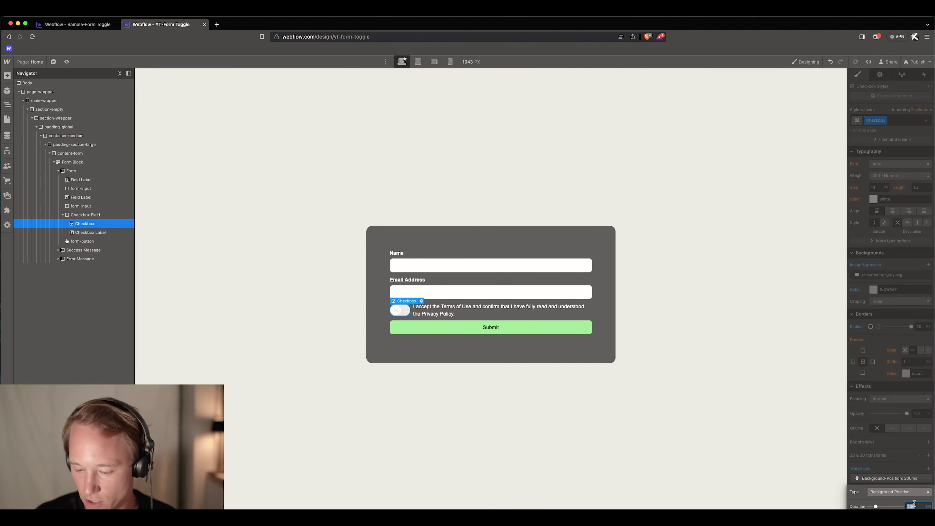
type("500")
left_click(901, 464)
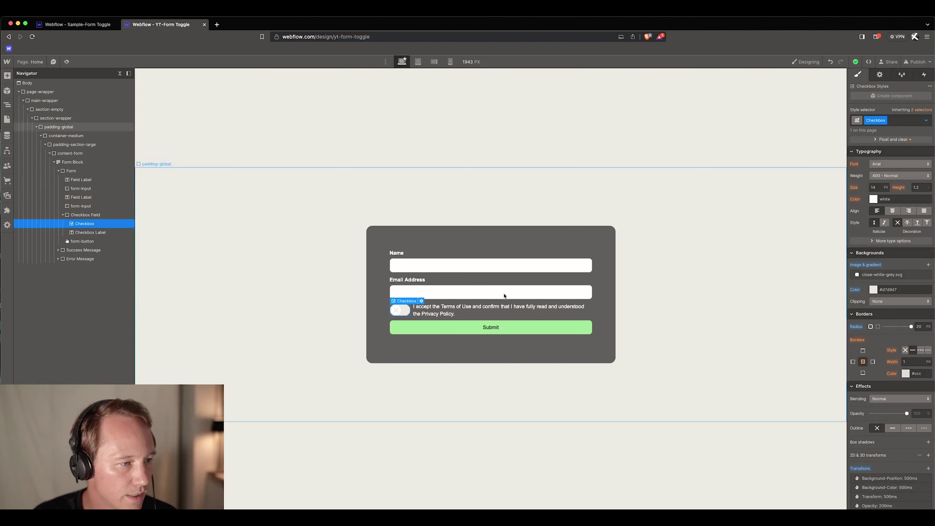
Preview the form and flip the consent toggle several times to test its animation
left_click(67, 63)
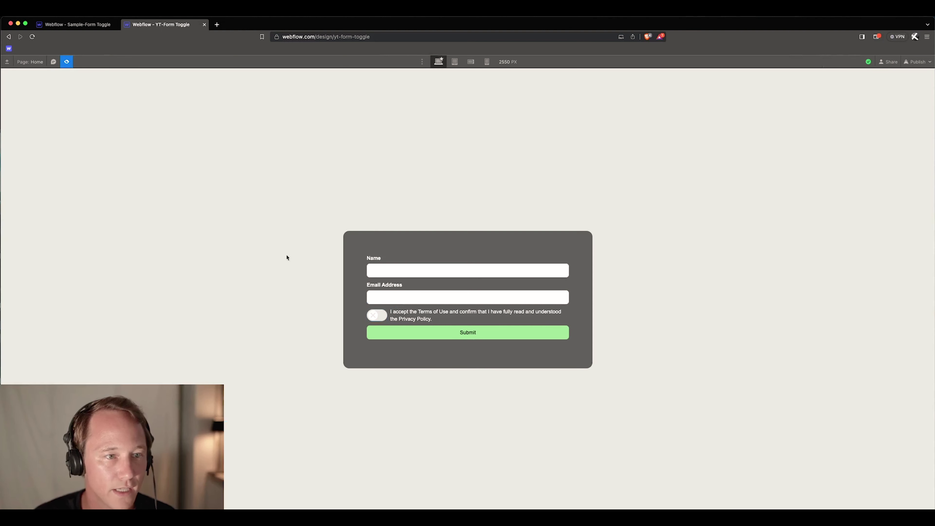
left_click(383, 319)
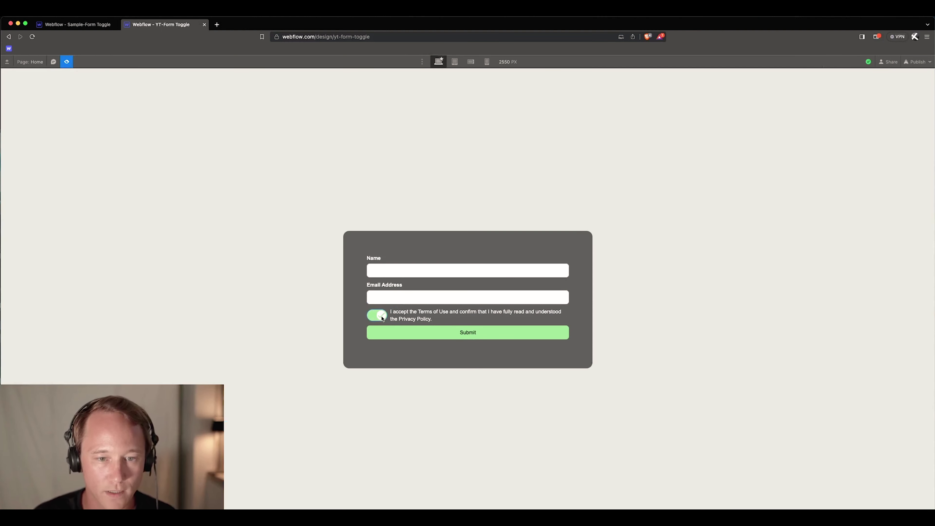
left_click(382, 319)
left_click(383, 319)
left_click(383, 319)
left_click(382, 319)
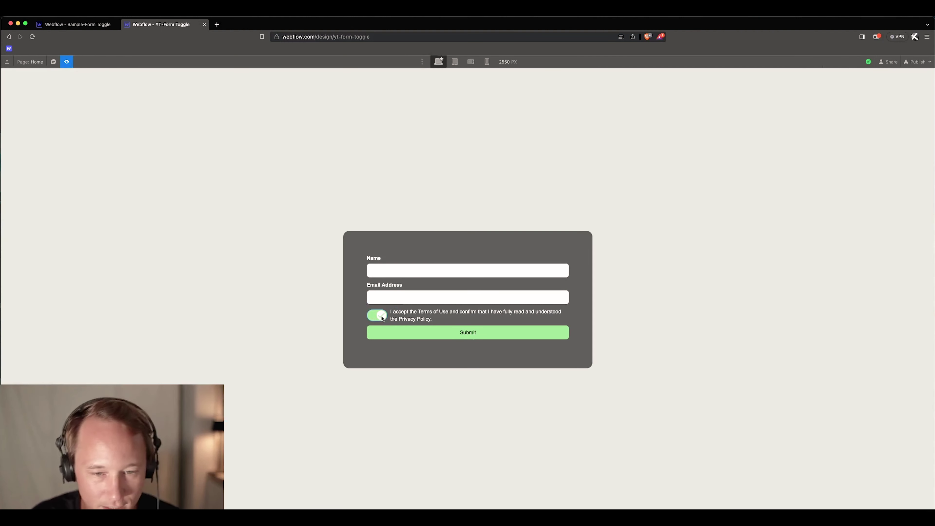
Switch to the Mobile Landscape and Mobile Portrait breakpoints, then exit Preview
left_click(455, 63)
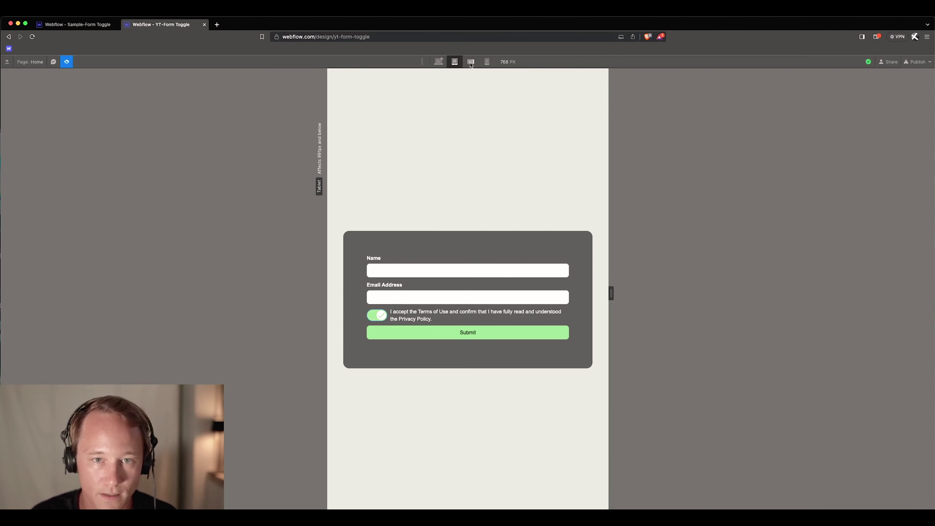
left_click(486, 62)
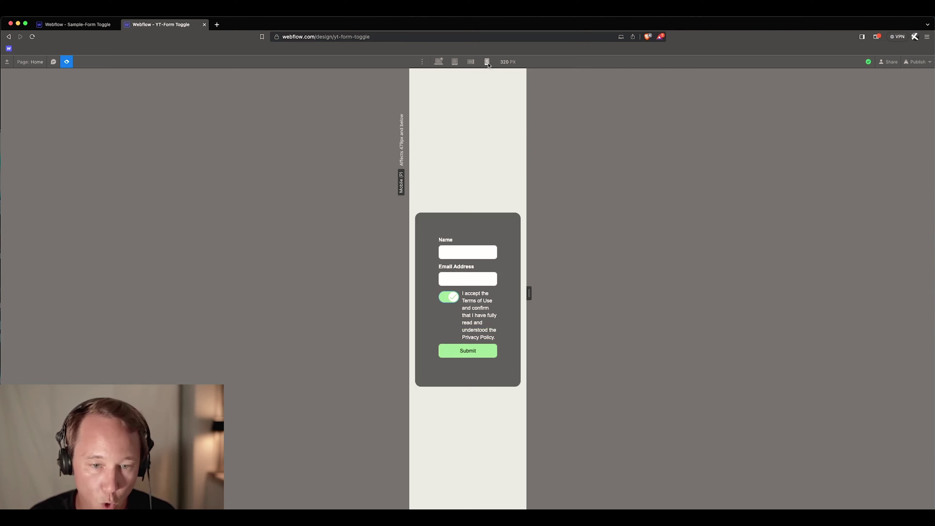
left_click(66, 62)
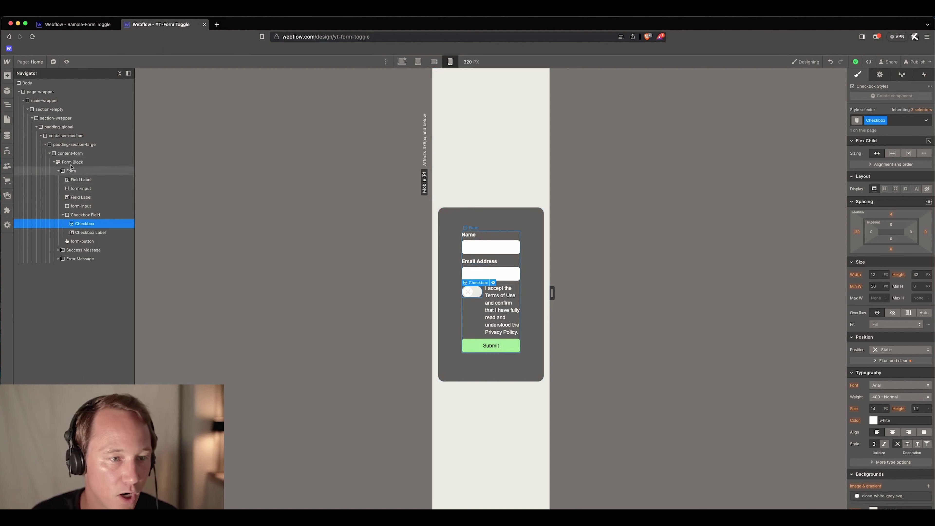
Shrink content-form's padding at the mobile breakpoint so the fields span more width
left_click(71, 156)
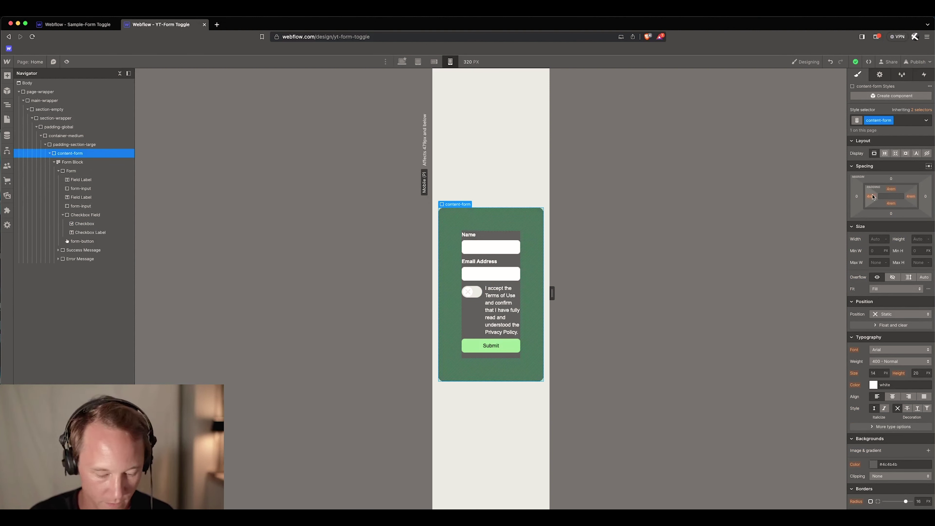
left_click_drag(872, 196, 861, 196)
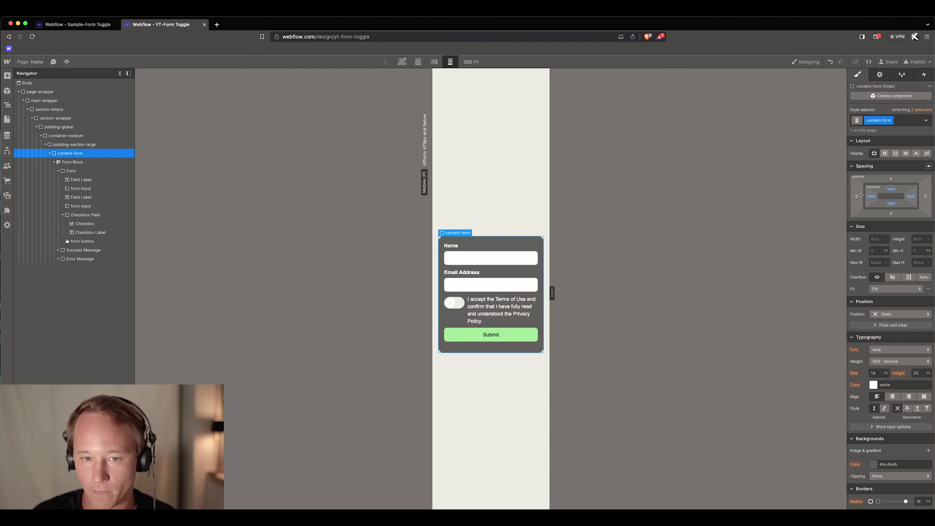
left_click(483, 384)
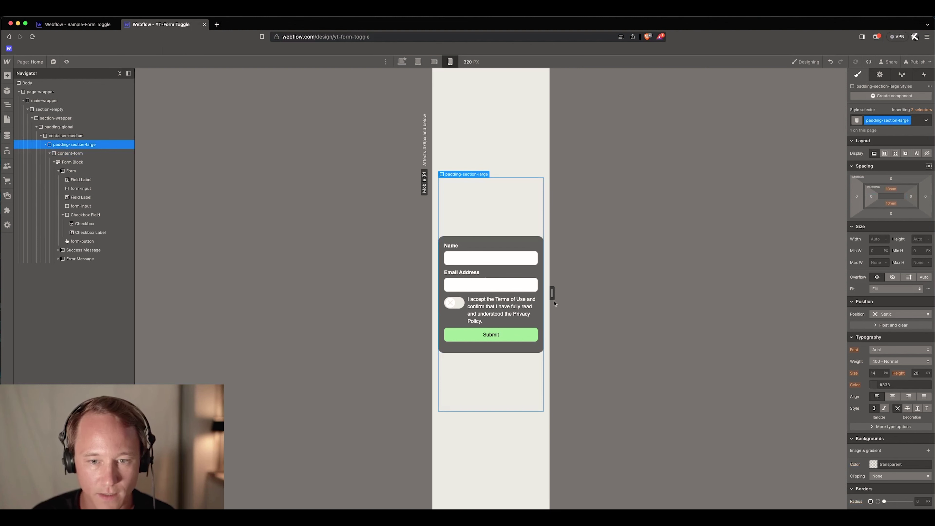
Check the layout at mobile landscape and tablet widths, then return to Desktop
left_click_drag(554, 301, 623, 300)
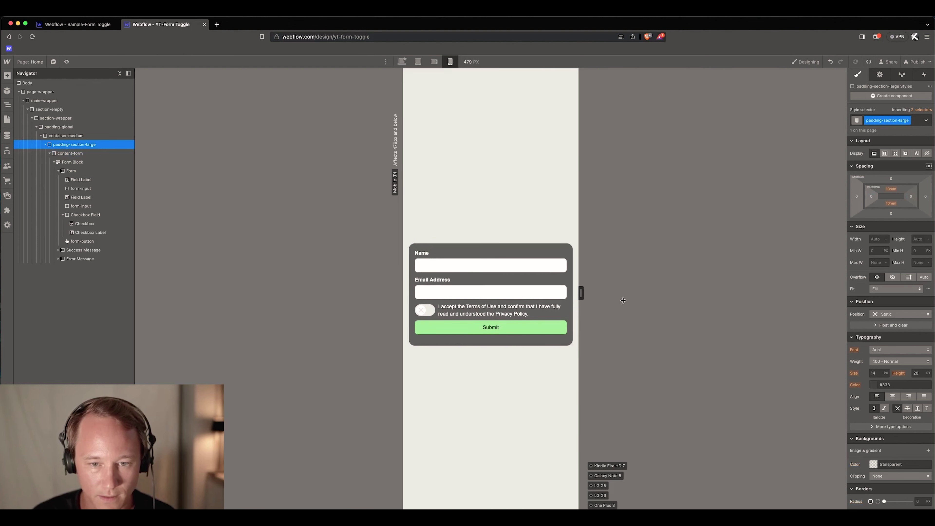
left_click(434, 62)
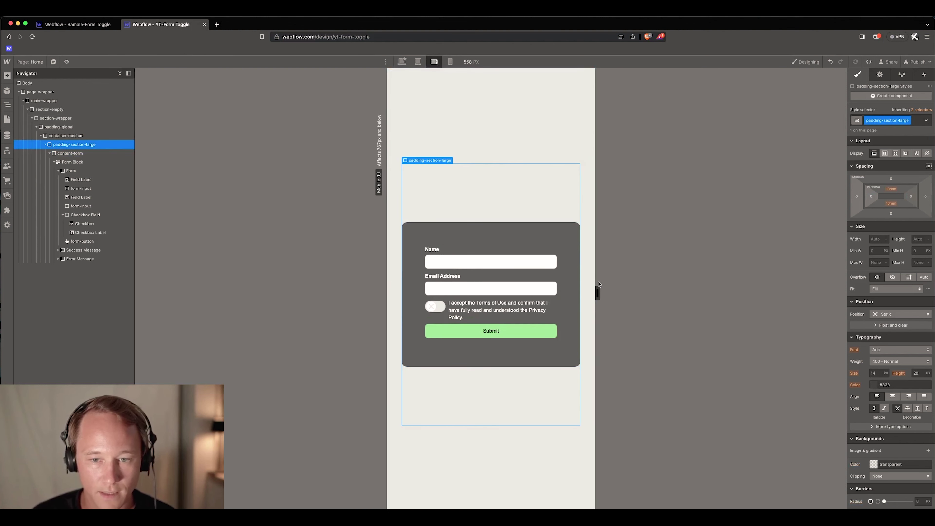
left_click_drag(584, 290, 569, 293)
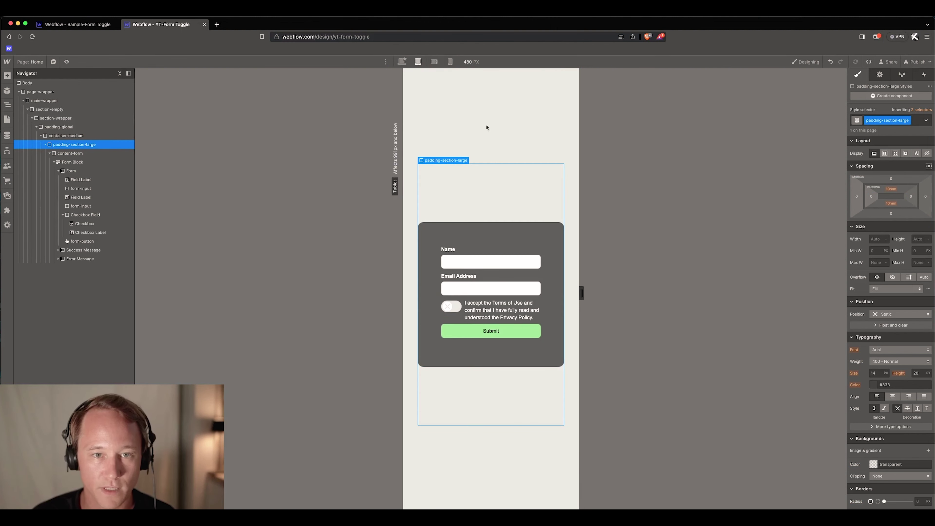
left_click(417, 61)
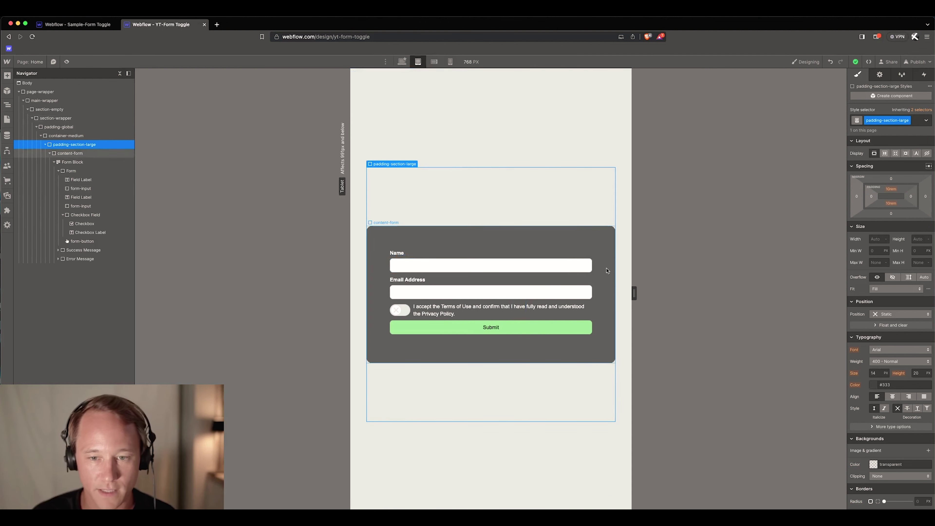
left_click(402, 62)
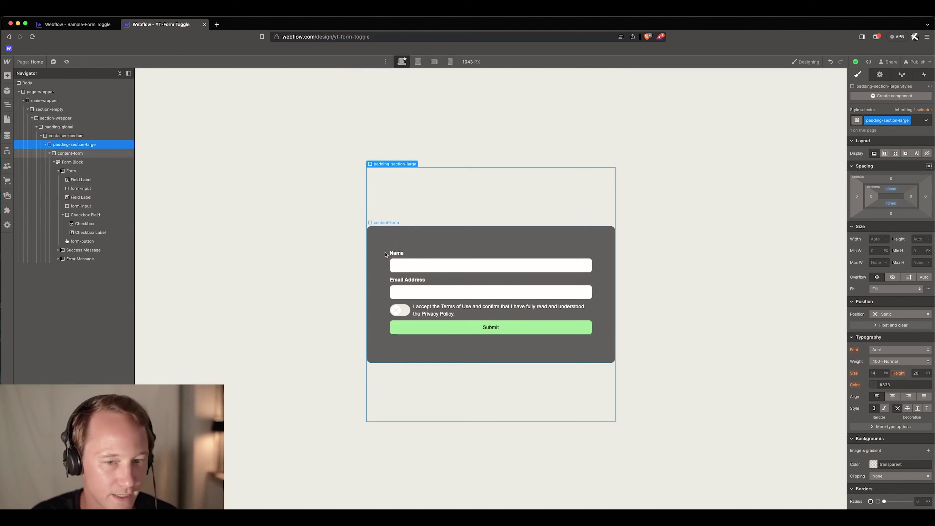
left_click(336, 236)
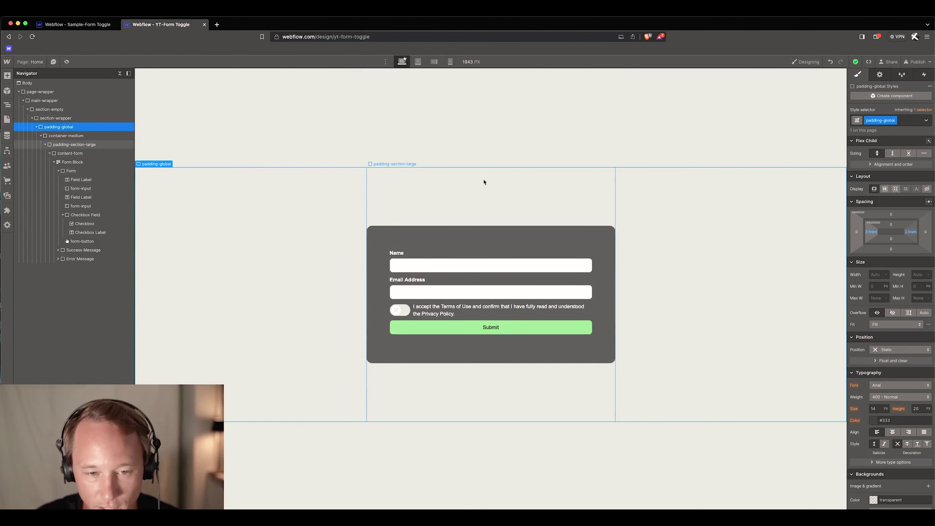